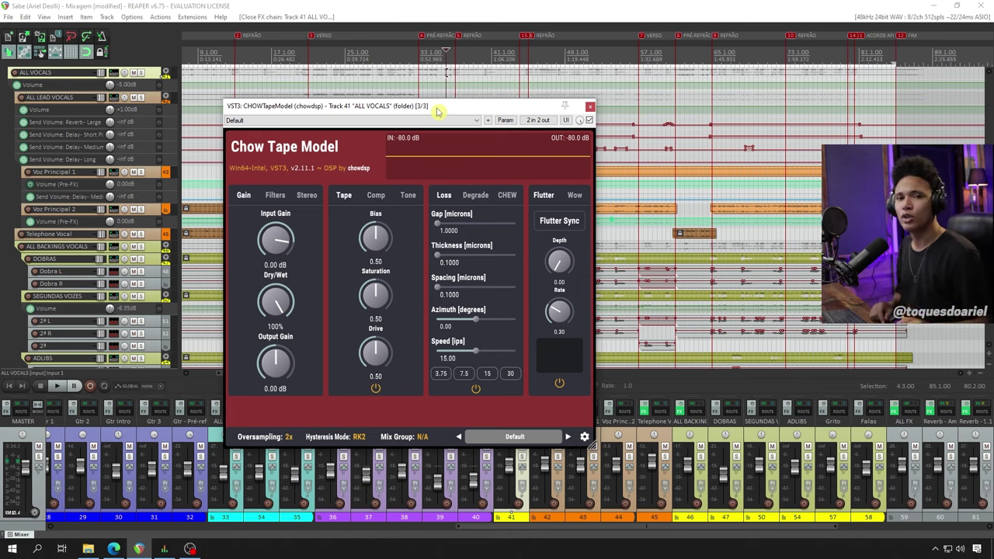
# Switch to the Edge browser and download the Windows version of Chow Tape Model from the Chowdhury DSP products page.
pyautogui.moveTo(437, 112); pyautogui.dragTo(421, 102)
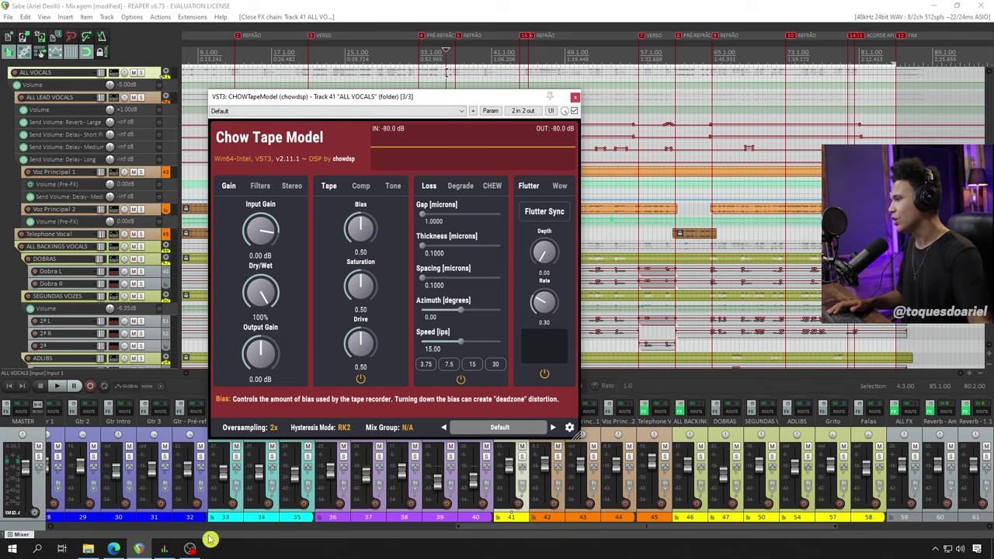
pyautogui.moveTo(115, 549)
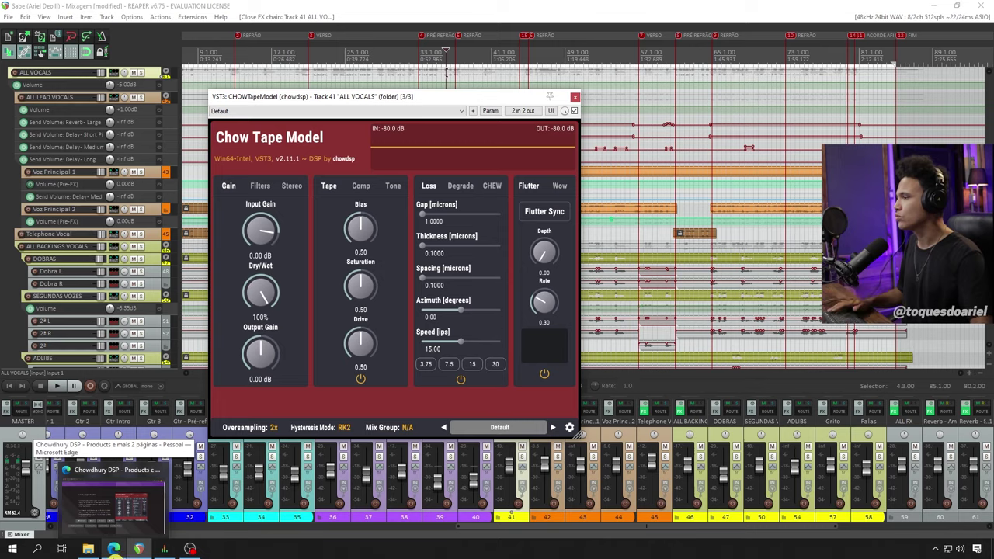
pyautogui.click(115, 549)
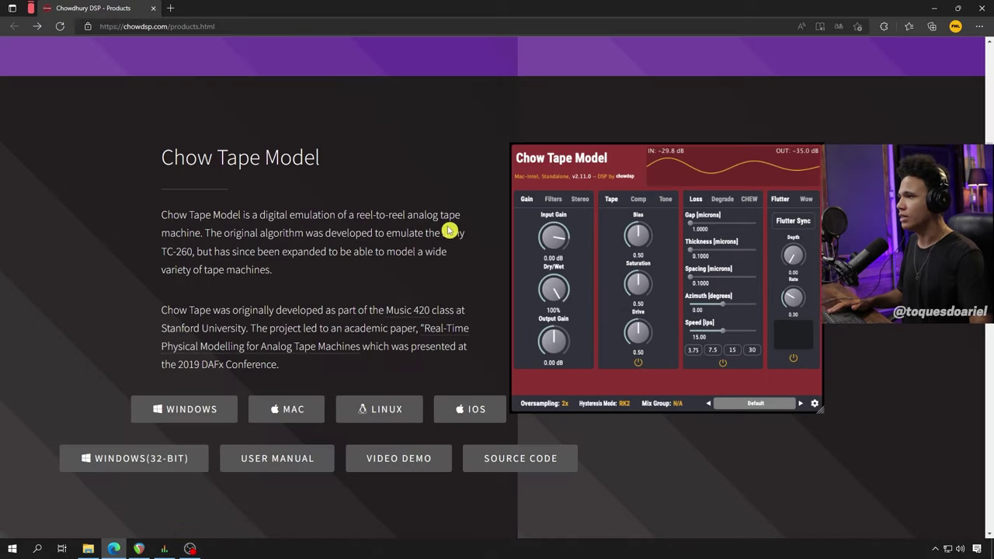
pyautogui.scroll(3, 439, 248)
pyautogui.scroll(10, 392, 400)
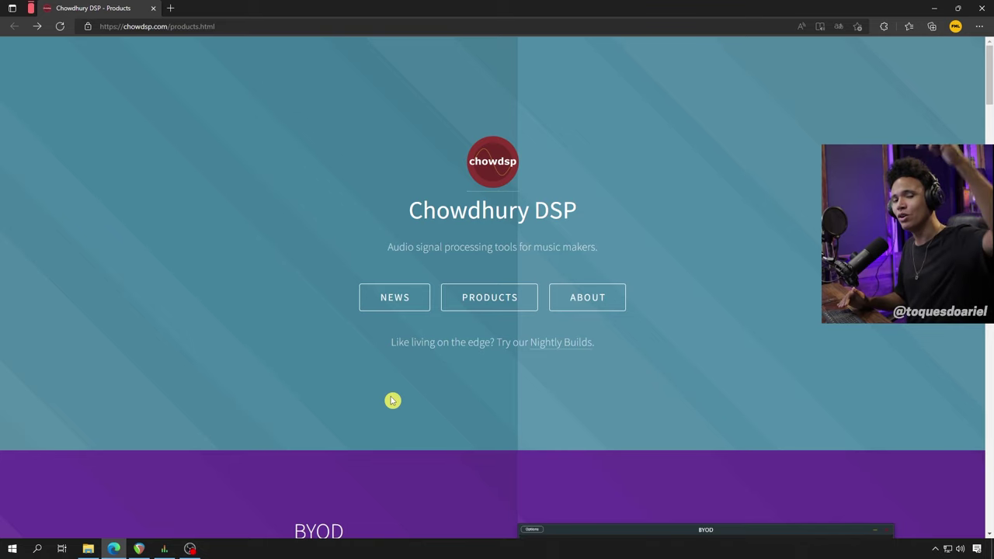
pyautogui.scroll(-2, 465, 256)
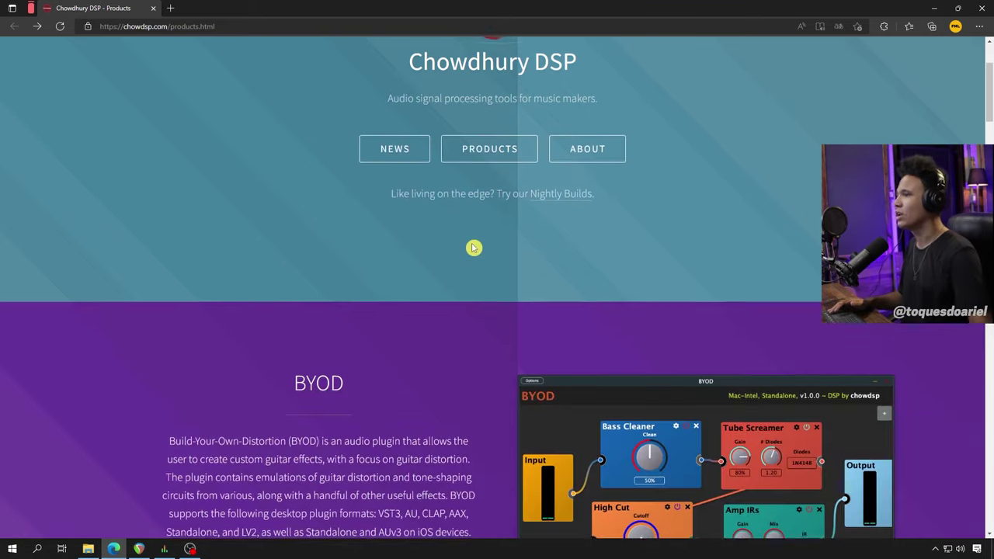
pyautogui.scroll(-1, 465, 256)
pyautogui.scroll(-6, 466, 256)
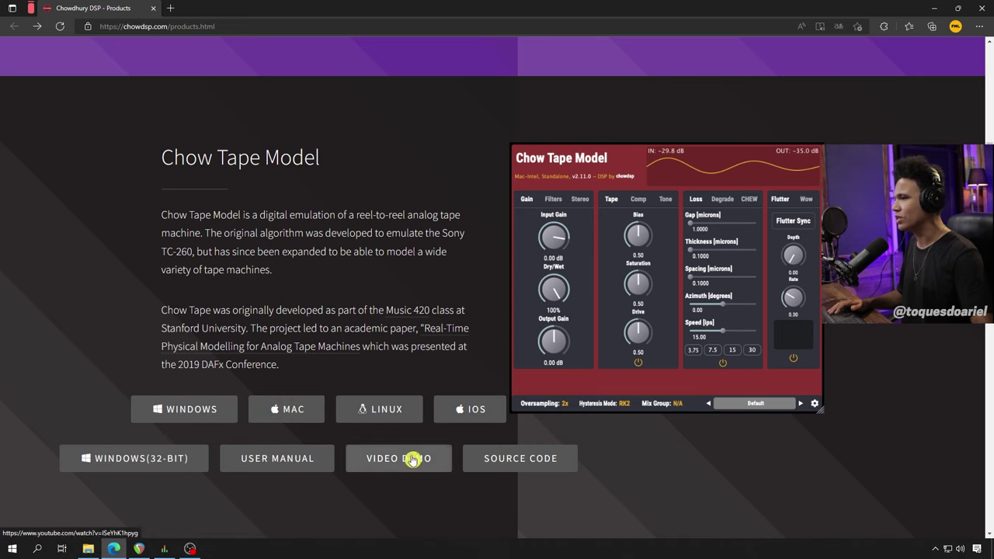
pyautogui.click(201, 423)
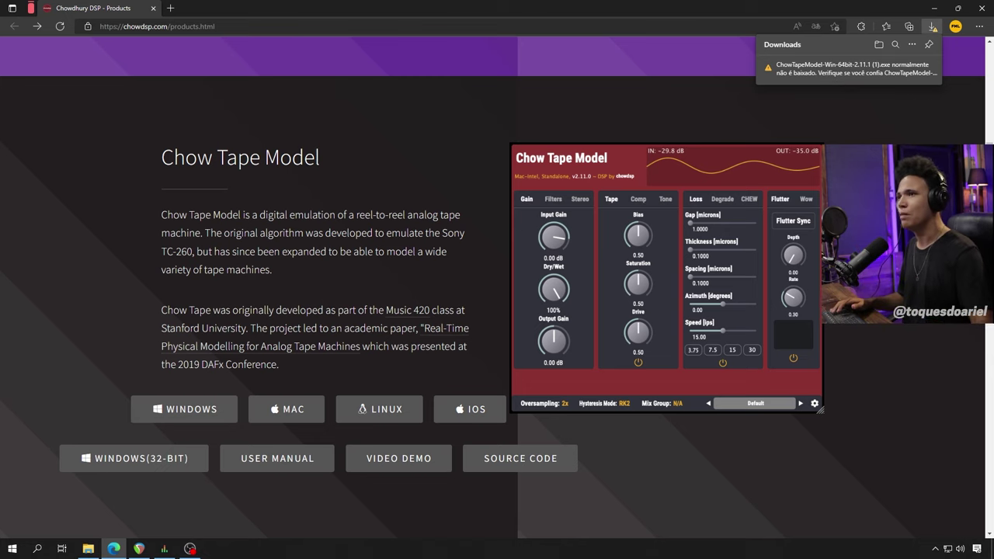
# Keep the flagged ChowTapeModel-Win-64bit-2.11.1 (1).exe download despite the SmartScreen warning.
pyautogui.moveTo(926, 73)
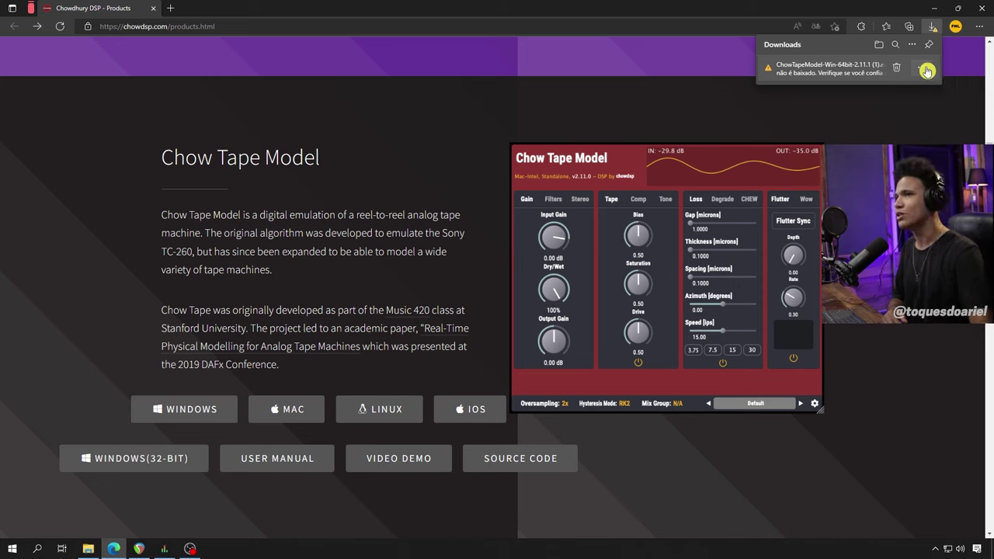
pyautogui.click(926, 70)
pyautogui.click(846, 102)
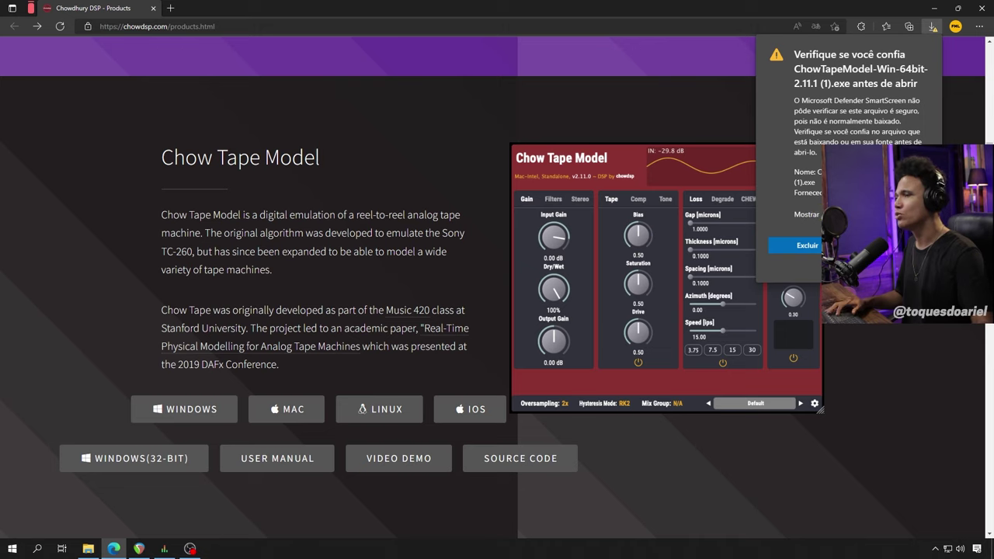
pyautogui.click(830, 214)
pyautogui.click(805, 235)
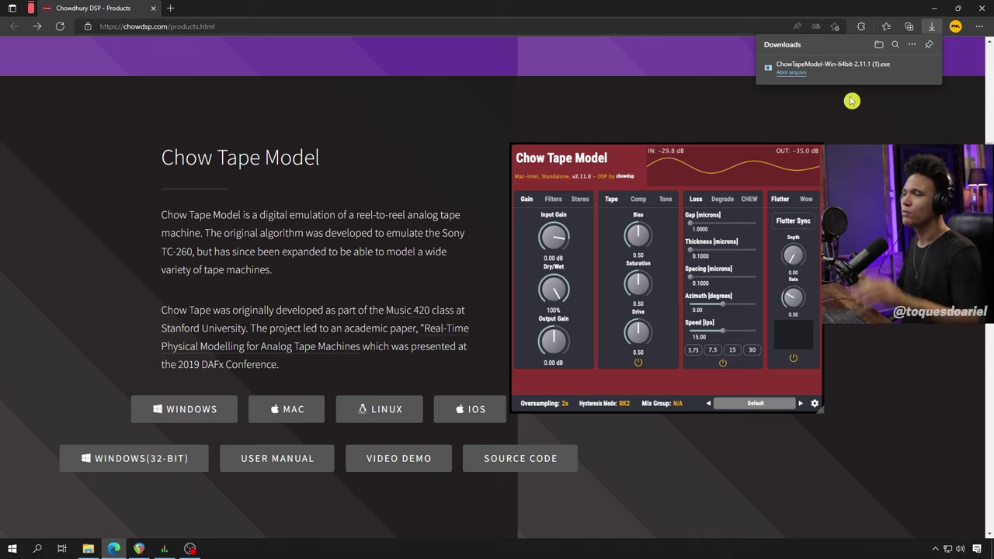
# Run the downloaded ChowTapeModel installer anyway, overriding the Windows protection block.
pyautogui.click(831, 77)
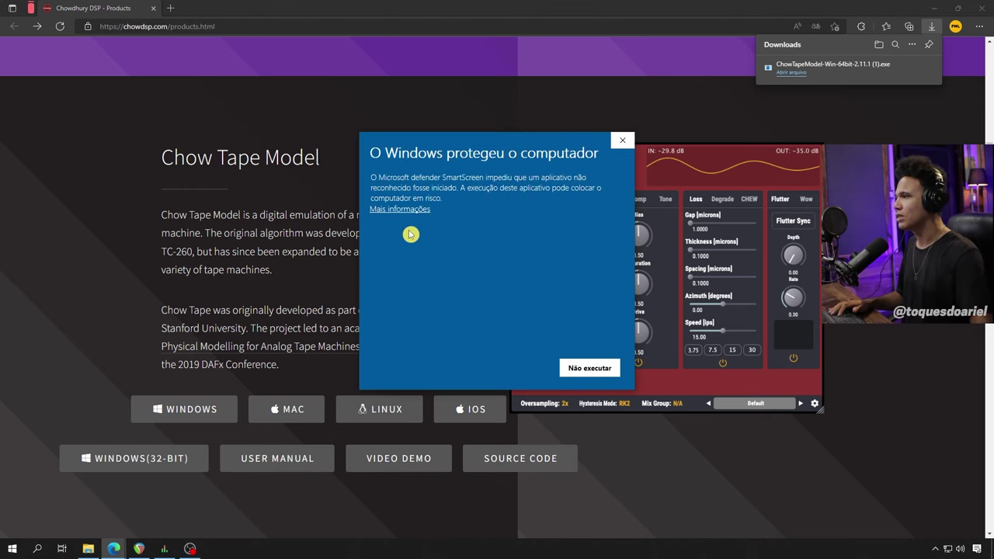
pyautogui.click(399, 208)
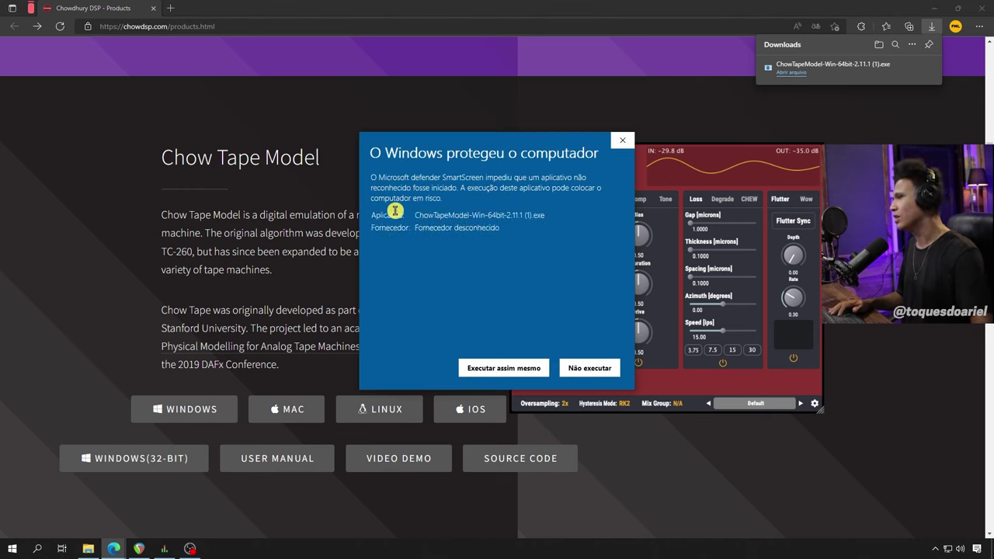
pyautogui.click(521, 373)
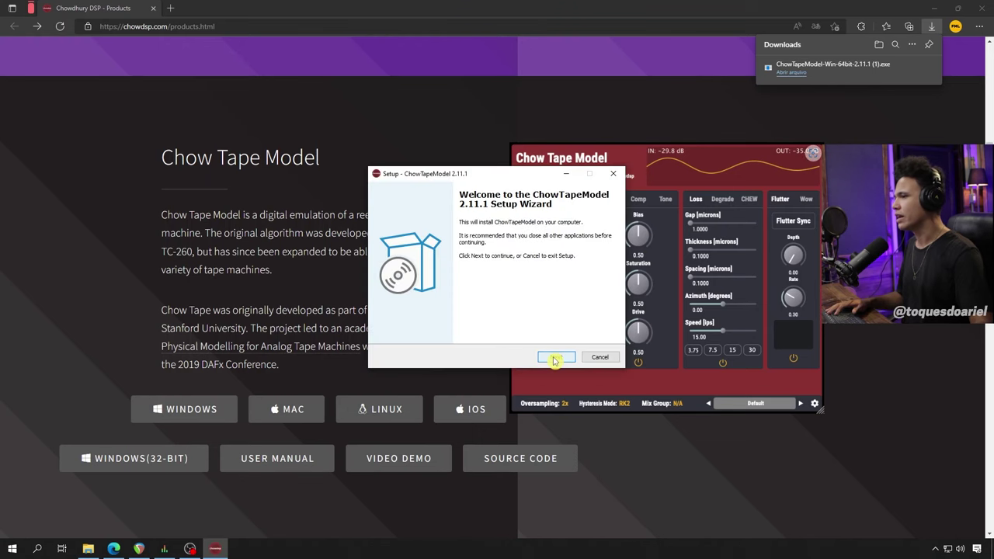
# Accept the license and advance through the ChowTapeModel setup to the Ready to Install page, exiting without installing.
pyautogui.click(554, 359)
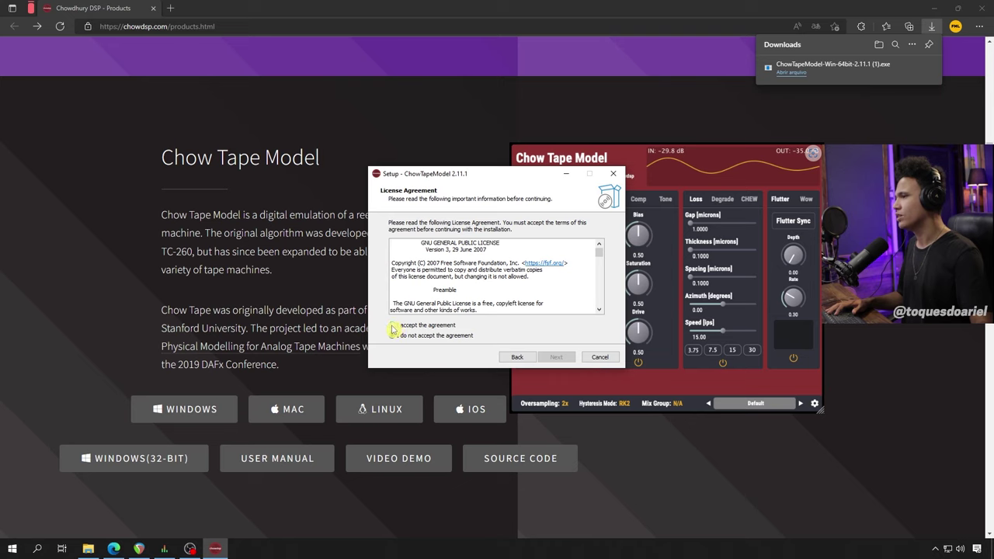
pyautogui.click(393, 326)
pyautogui.click(558, 358)
pyautogui.click(558, 358)
pyautogui.click(555, 357)
pyautogui.click(556, 357)
pyautogui.click(556, 357)
pyautogui.click(555, 358)
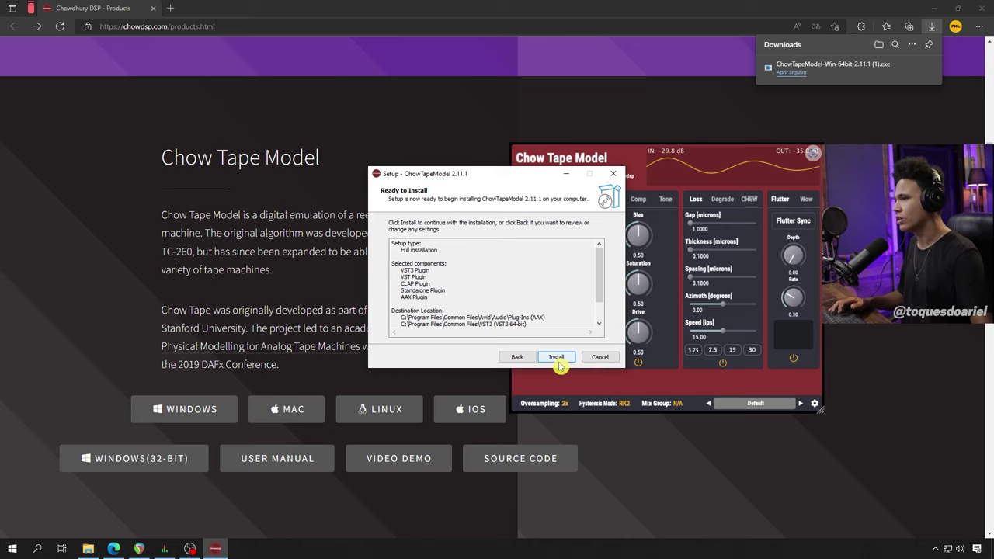
pyautogui.click(594, 358)
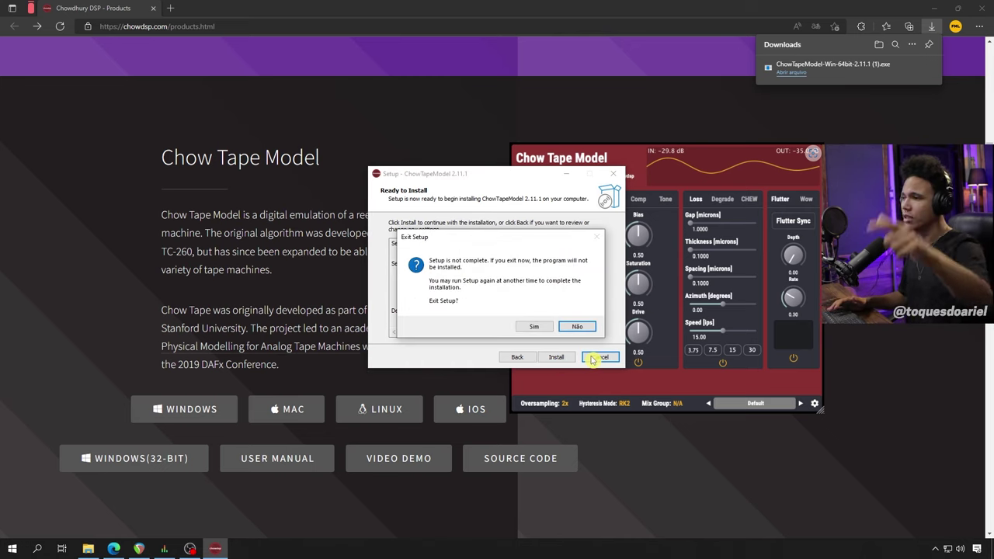
pyautogui.click(541, 328)
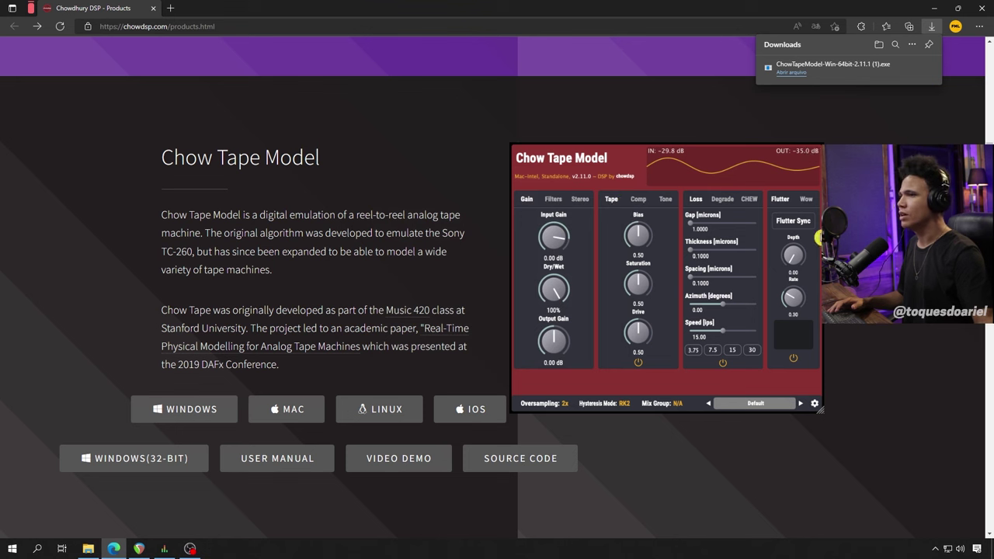
# Switch to REAPER and toggle the bypass of Chow Tape Model on the ALL VOCALS track on and back off.
pyautogui.click(137, 549)
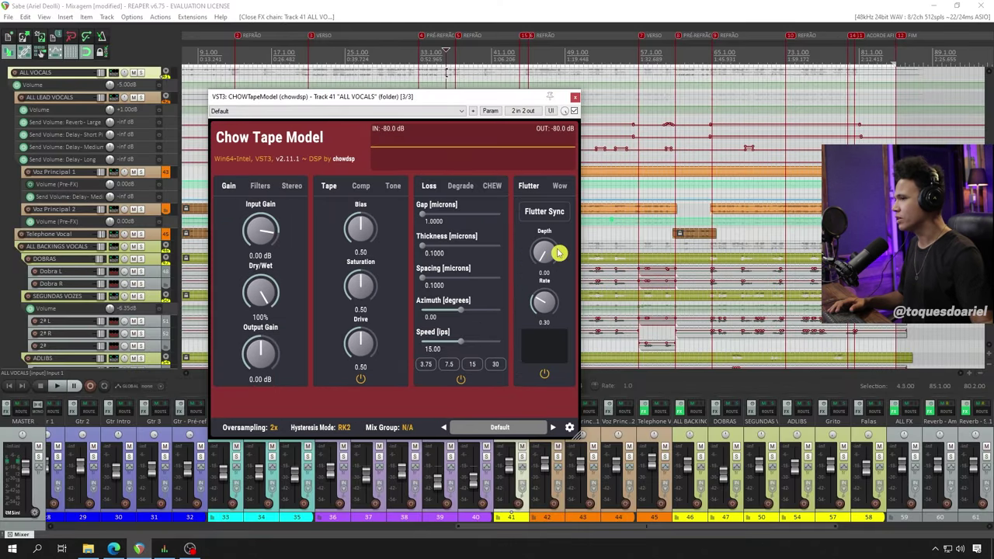
pyautogui.moveTo(533, 102); pyautogui.dragTo(450, 124)
pyautogui.click(525, 131)
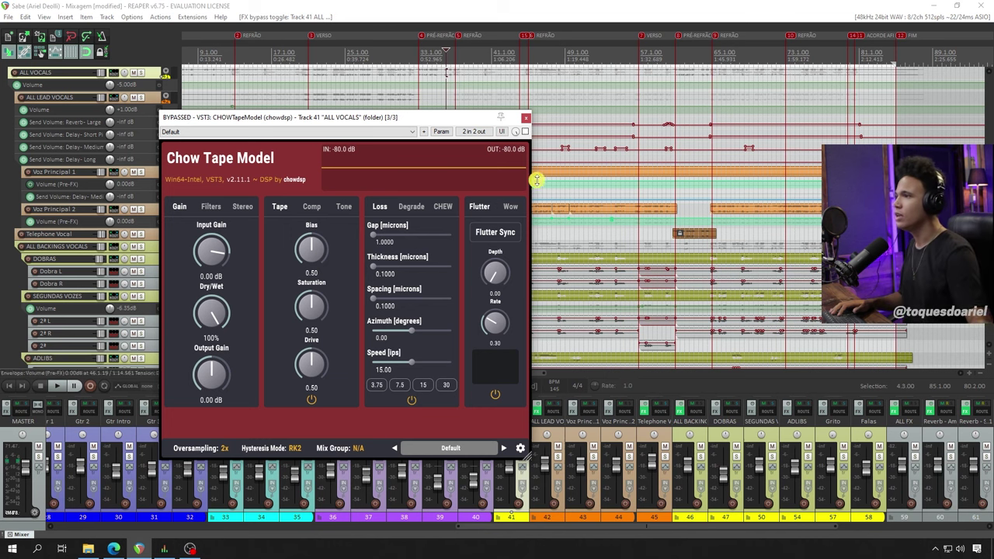
pyautogui.moveTo(466, 118); pyautogui.dragTo(429, 95)
pyautogui.moveTo(350, 101); pyautogui.dragTo(417, 161)
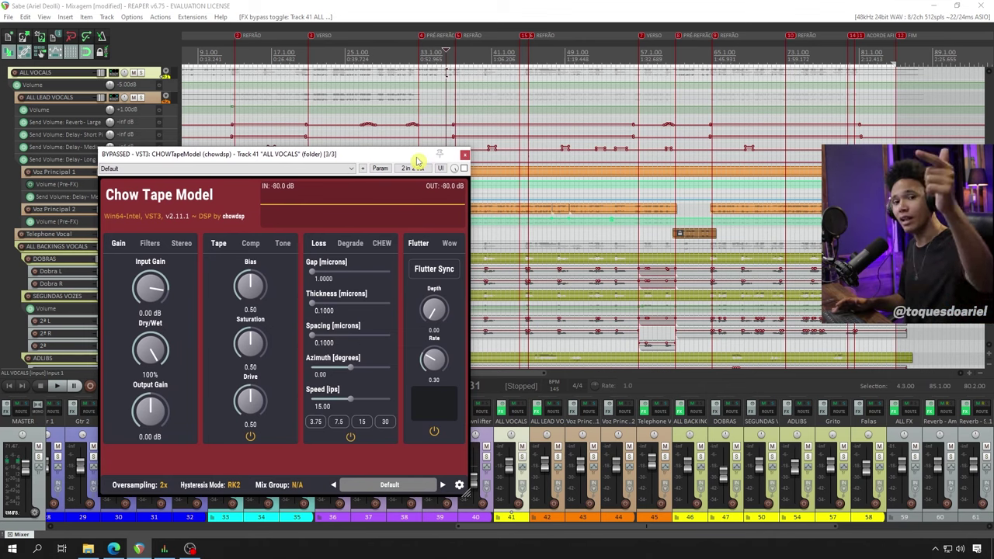
pyautogui.moveTo(378, 160); pyautogui.dragTo(458, 89)
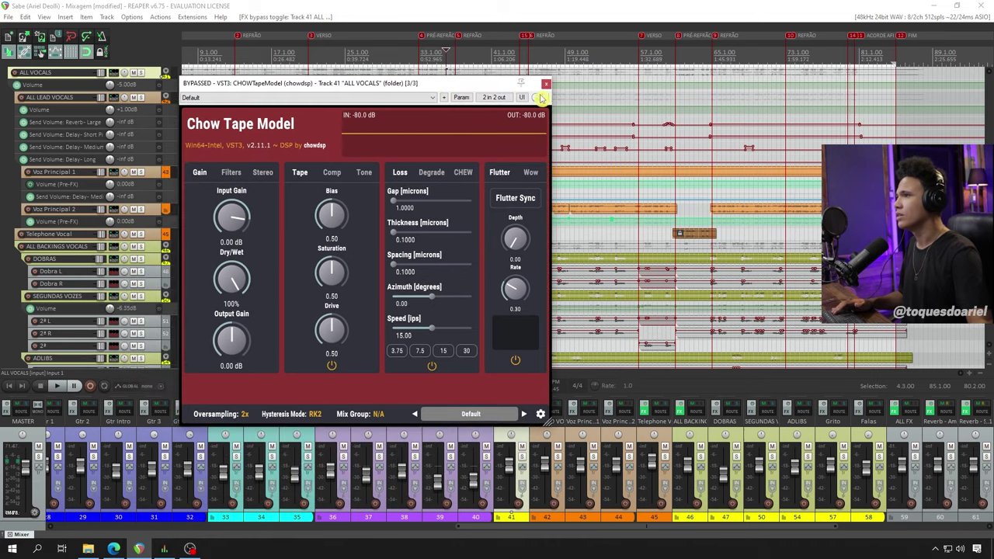
pyautogui.click(546, 98)
# Make the mixer slightly taller and move the plugin window clear of the ALL VOCALS channel.
pyautogui.moveTo(434, 87); pyautogui.dragTo(364, 87)
pyautogui.moveTo(557, 392)
pyautogui.mouseDown()
pyautogui.moveTo(563, 350)
pyautogui.moveTo(562, 382)
pyautogui.mouseUp()
pyautogui.moveTo(351, 83); pyautogui.dragTo(433, 90)
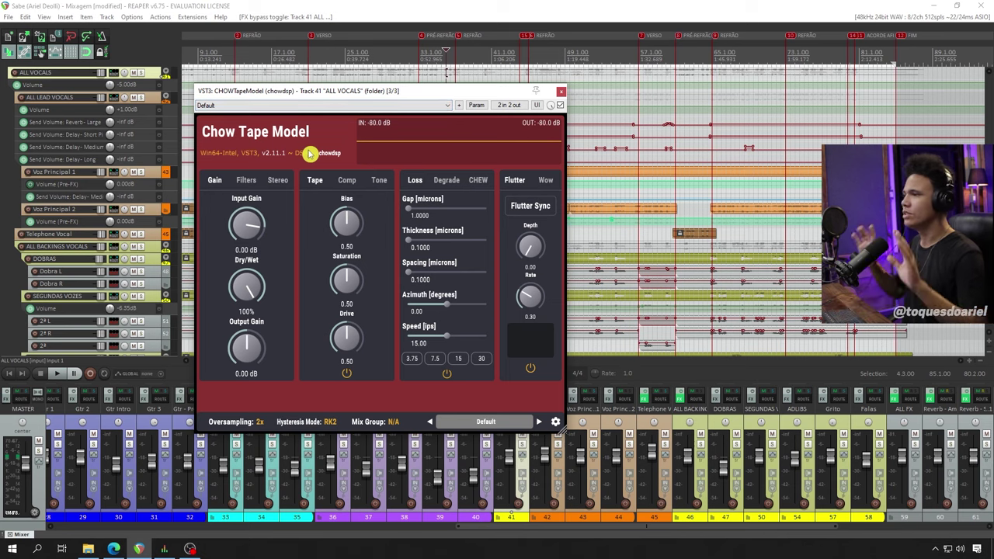
pyautogui.moveTo(473, 93); pyautogui.dragTo(337, 99)
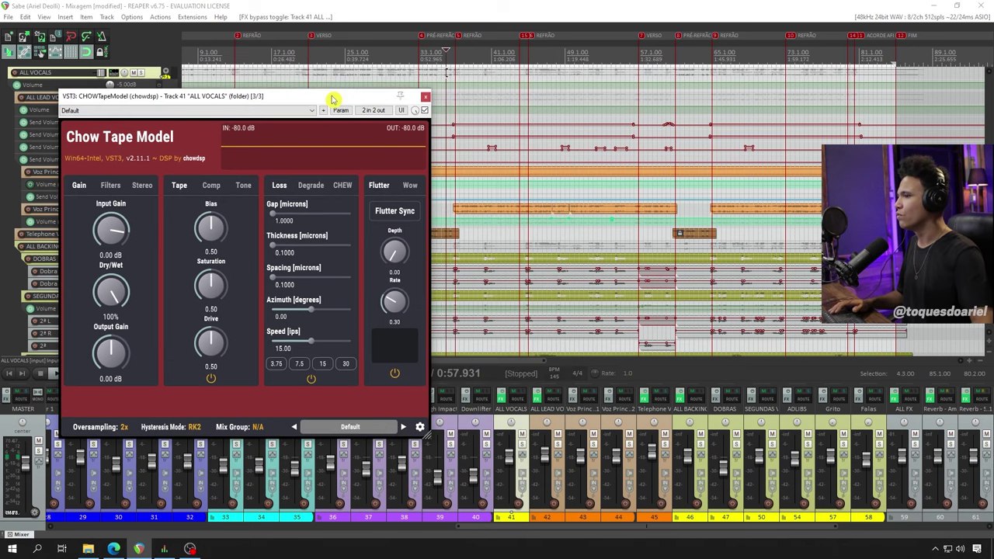
# Bypass Chow Tape Model and toggle solo on the ALL VOCALS track on and off.
pyautogui.click(522, 448)
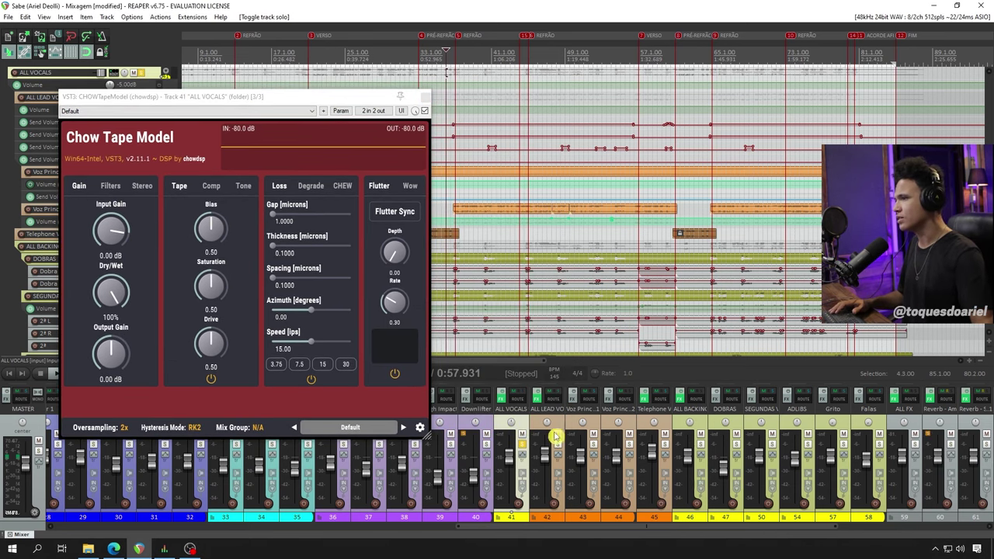
pyautogui.moveTo(385, 98); pyautogui.dragTo(418, 188)
pyautogui.click(401, 112)
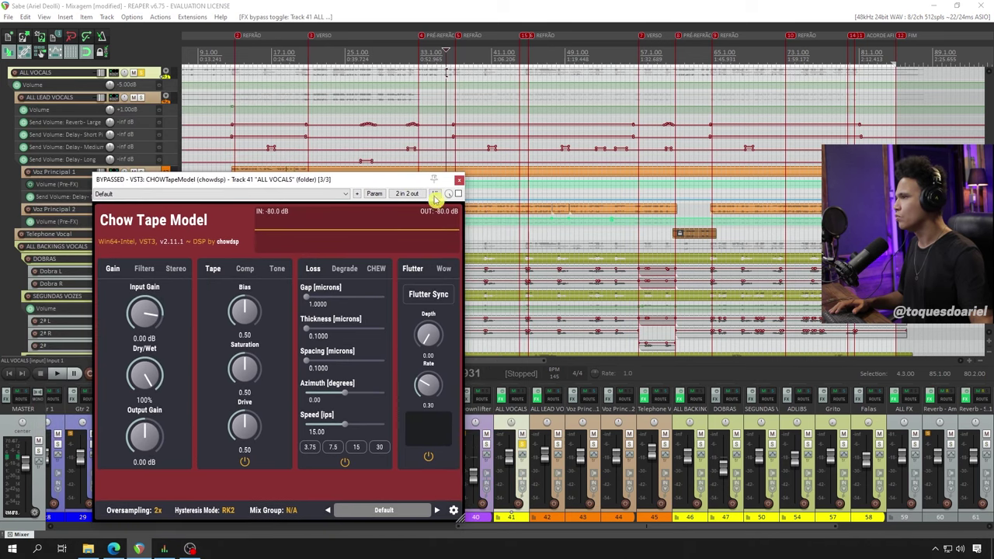
pyautogui.click(527, 424)
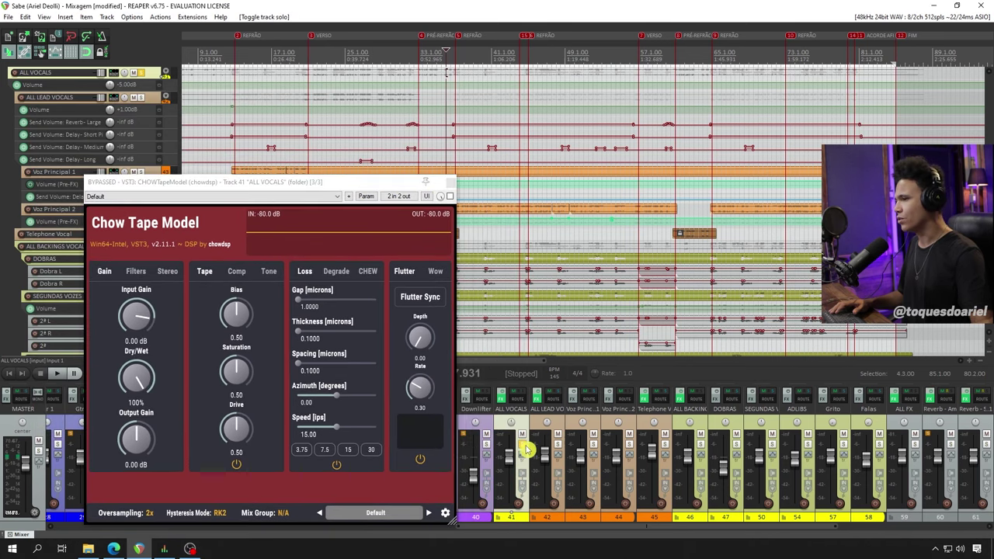
pyautogui.moveTo(389, 184); pyautogui.dragTo(398, 182)
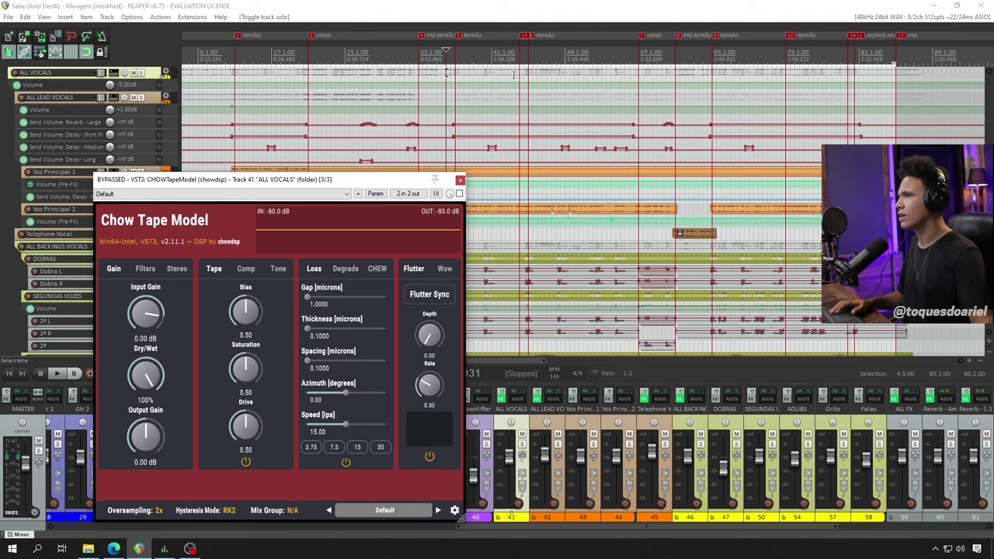
# Play the full mix from the edit cursor with Chow Tape Model bypassed, and stop playback.
pyautogui.scroll(2, 544, 78)
pyautogui.press('space')
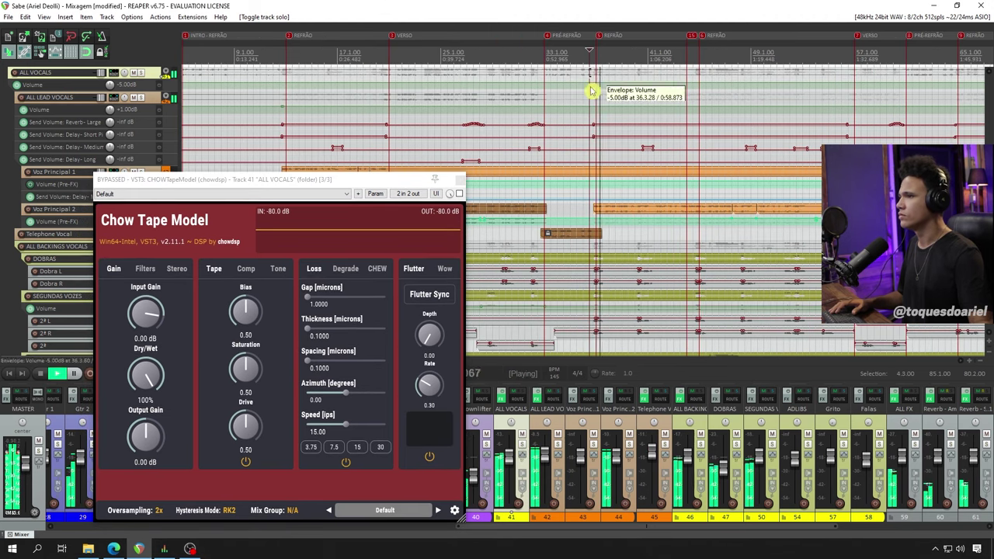
pyautogui.moveTo(377, 184); pyautogui.dragTo(400, 122)
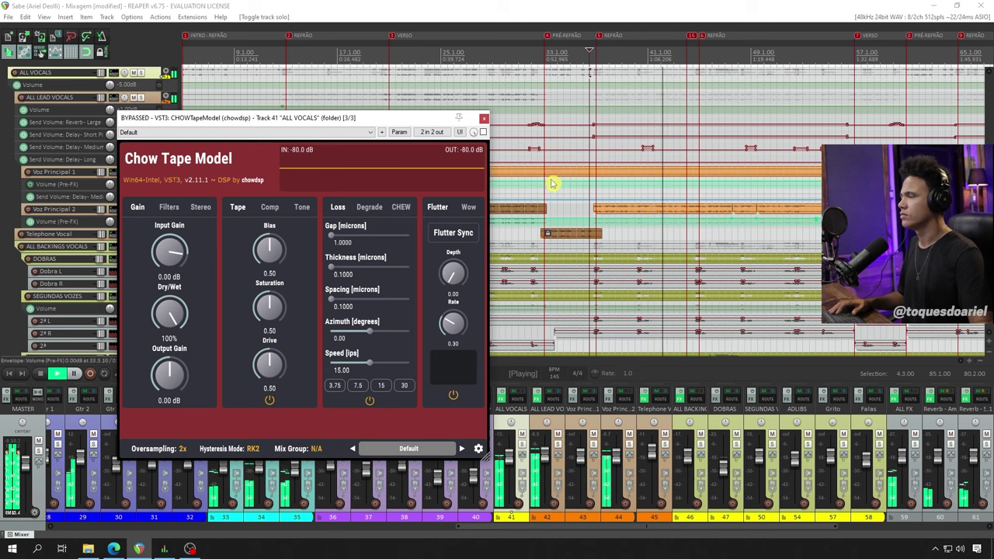
pyautogui.moveTo(402, 119); pyautogui.dragTo(403, 87)
pyautogui.press('space')
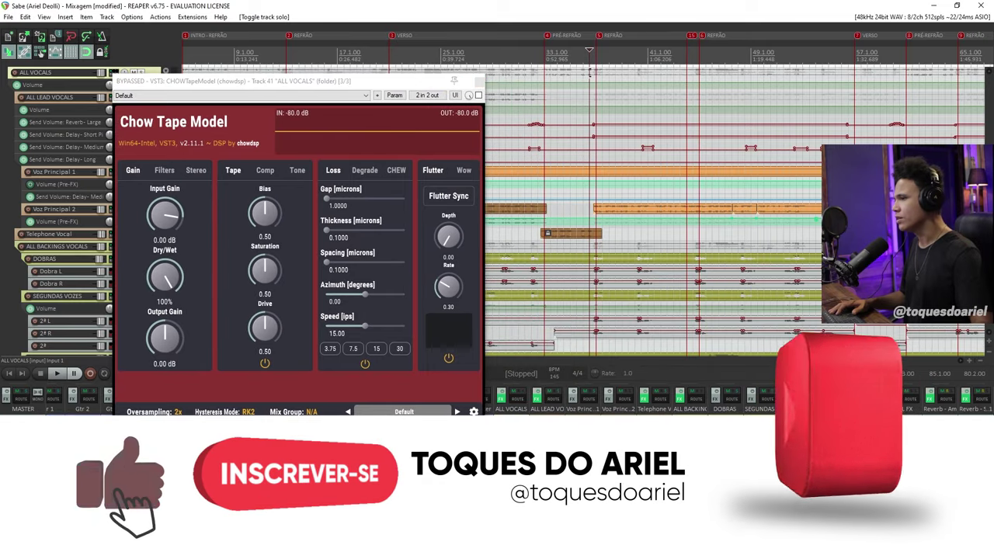
# Solo the ALL VOCALS track and play it from just before REFRÃO marker 6 with the plugin bypassed.
pyautogui.moveTo(426, 88); pyautogui.dragTo(377, 93)
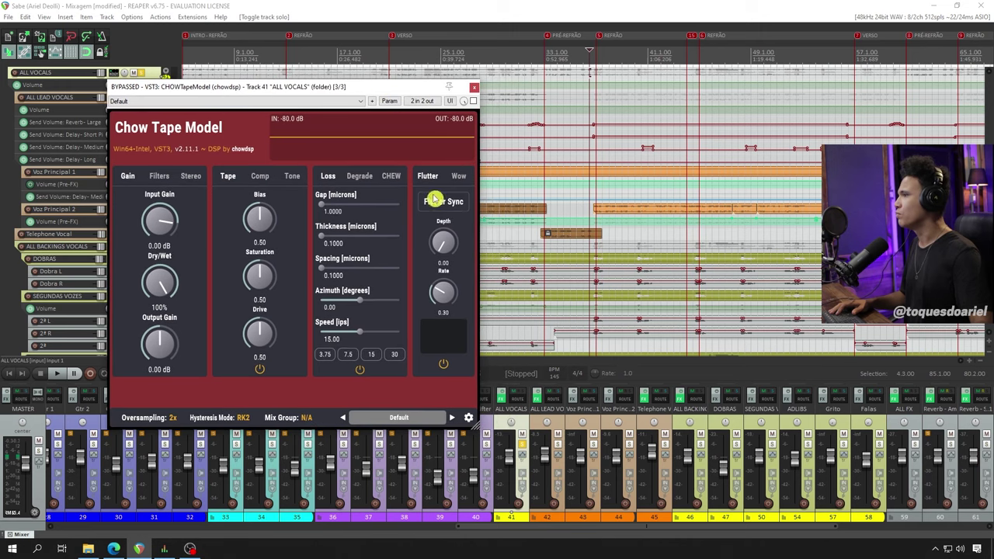
pyautogui.click(526, 435)
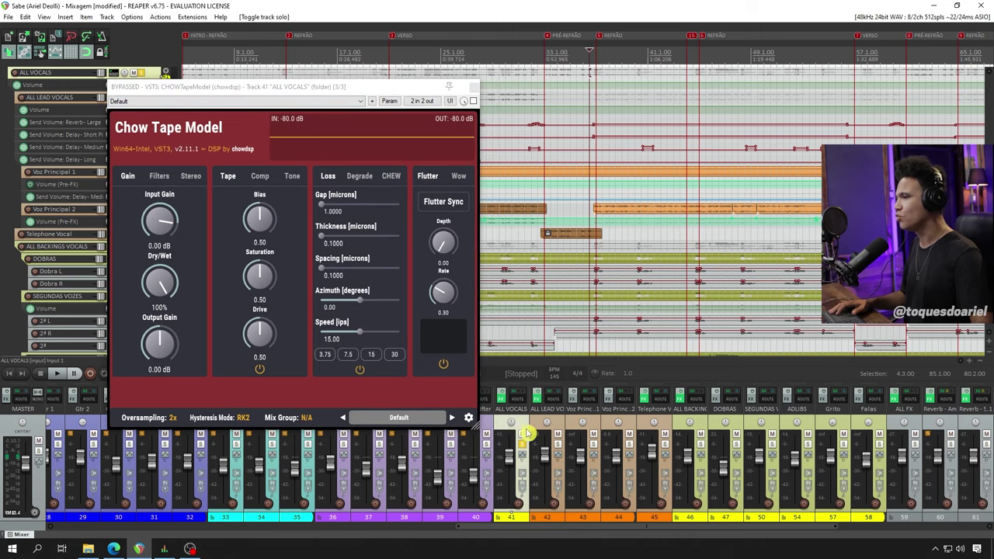
pyautogui.click(685, 91)
pyautogui.press('space')
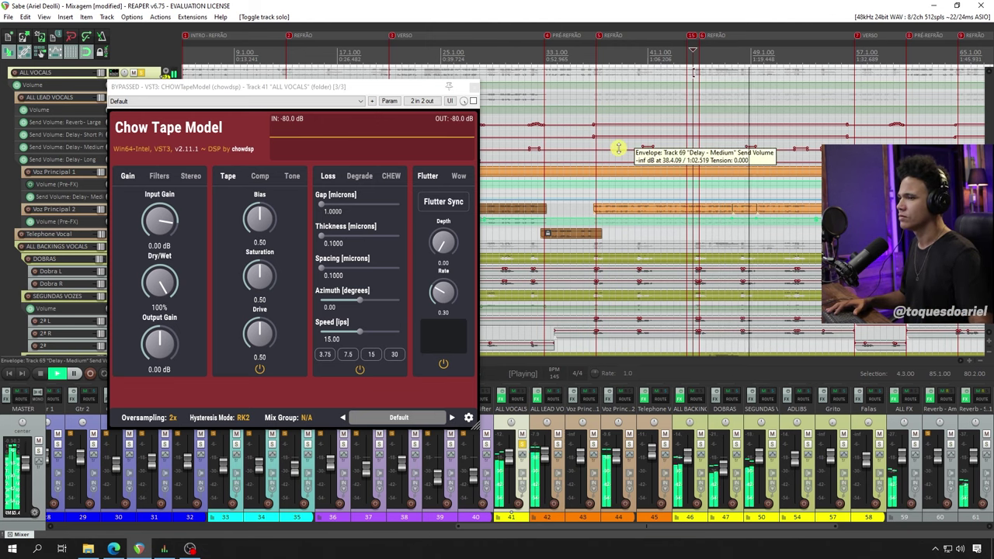
# Enable Chow Tape Model on ALL VOCALS and play the soloed vocals again from the same position.
pyautogui.moveTo(476, 103); pyautogui.dragTo(572, 93)
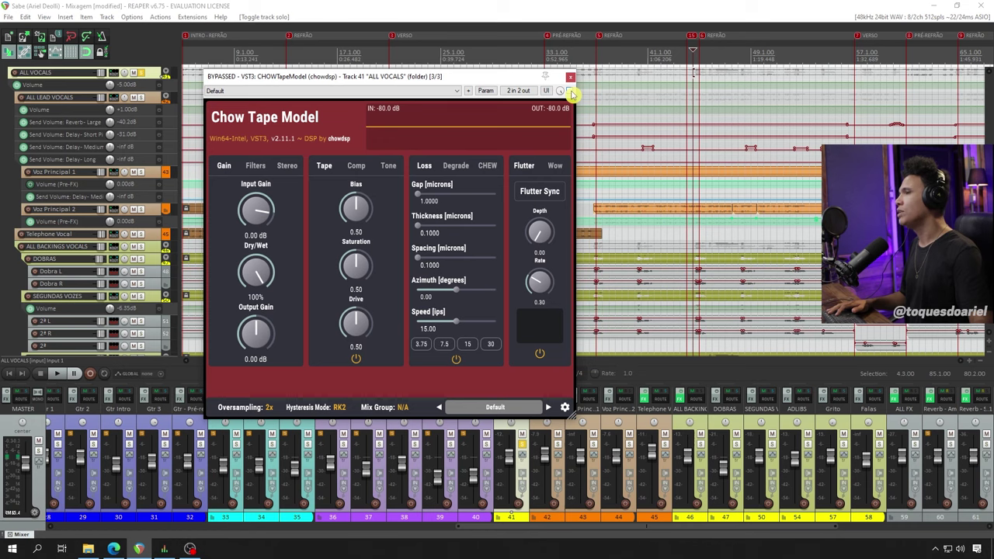
pyautogui.click(571, 91)
pyautogui.moveTo(503, 78); pyautogui.dragTo(439, 73)
pyautogui.press('space')
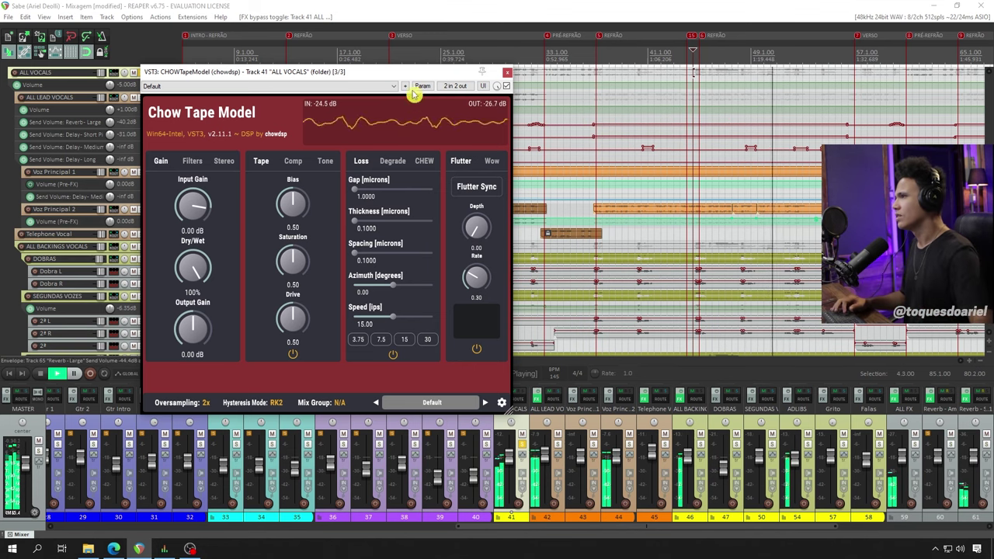
# Reposition the Chow Tape Model window over the arrangement and stop the vocal playback.
pyautogui.moveTo(431, 75); pyautogui.dragTo(493, 72)
pyautogui.press('space')
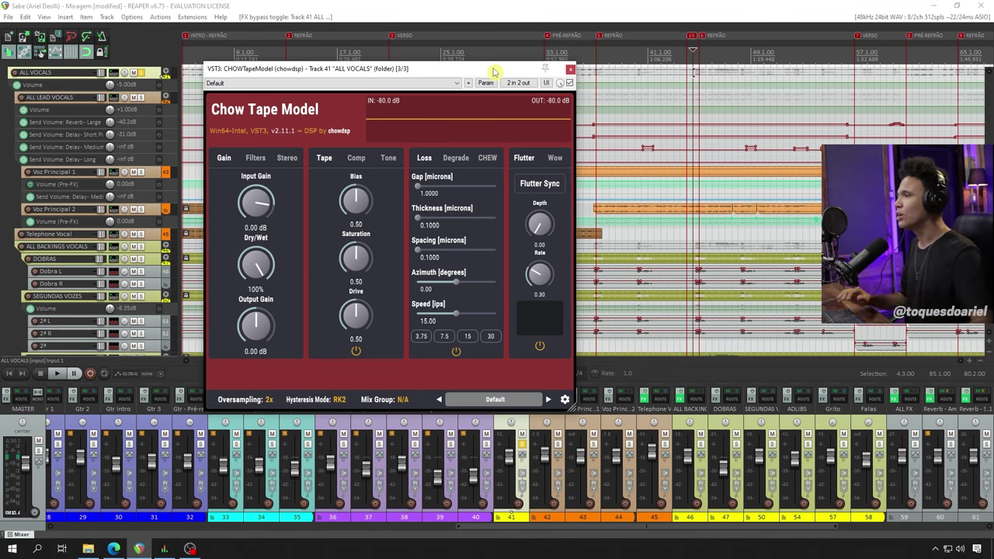
pyautogui.moveTo(403, 70); pyautogui.dragTo(467, 69)
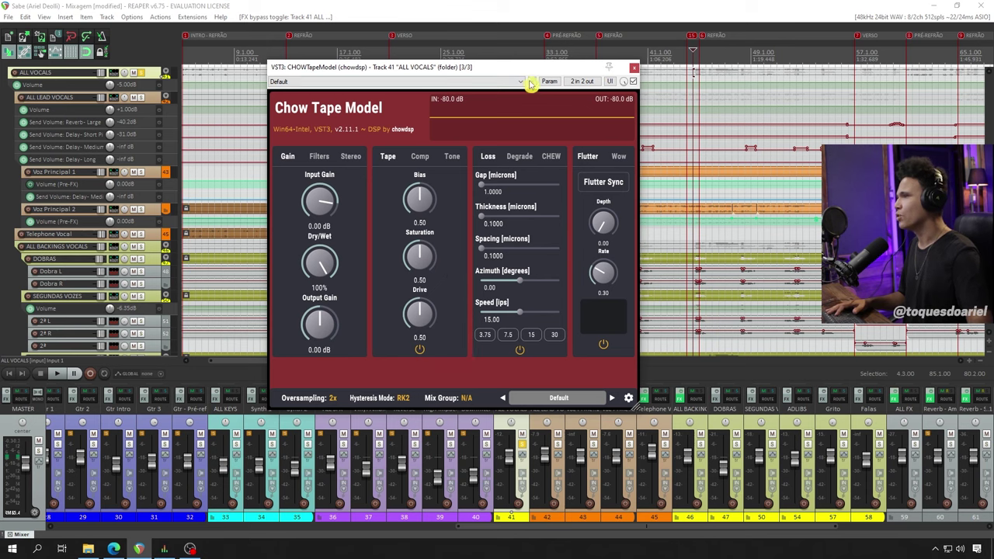
pyautogui.moveTo(538, 72); pyautogui.dragTo(514, 68)
# Play the soloed vocals with tape Saturation raised to 1.00, return it to 0.50 through 0.60, and stop playback.
pyautogui.scroll(5, 396, 250)
pyautogui.press('space')
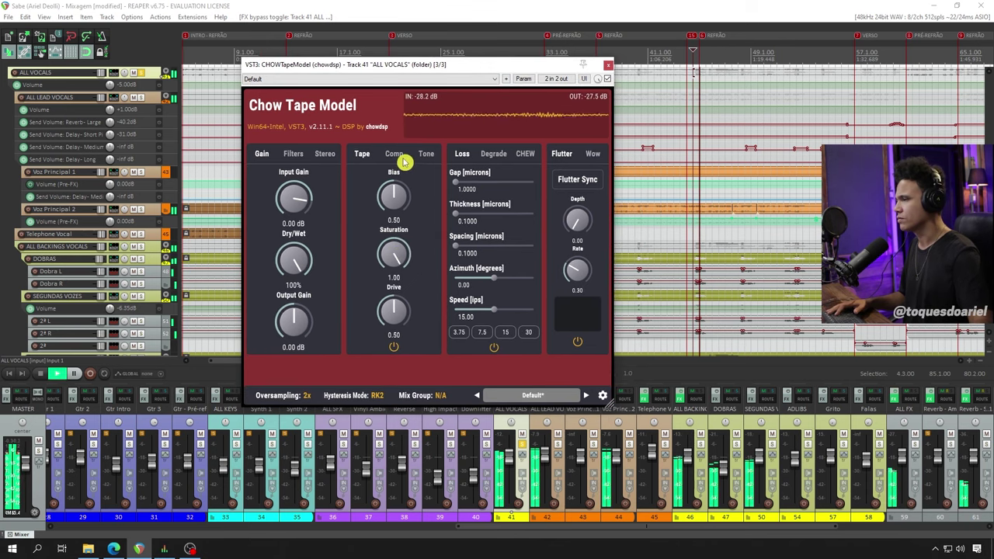
pyautogui.moveTo(399, 250)
pyautogui.mouseDown()
pyautogui.moveTo(393, 275)
pyautogui.moveTo(394, 251)
pyautogui.mouseUp()
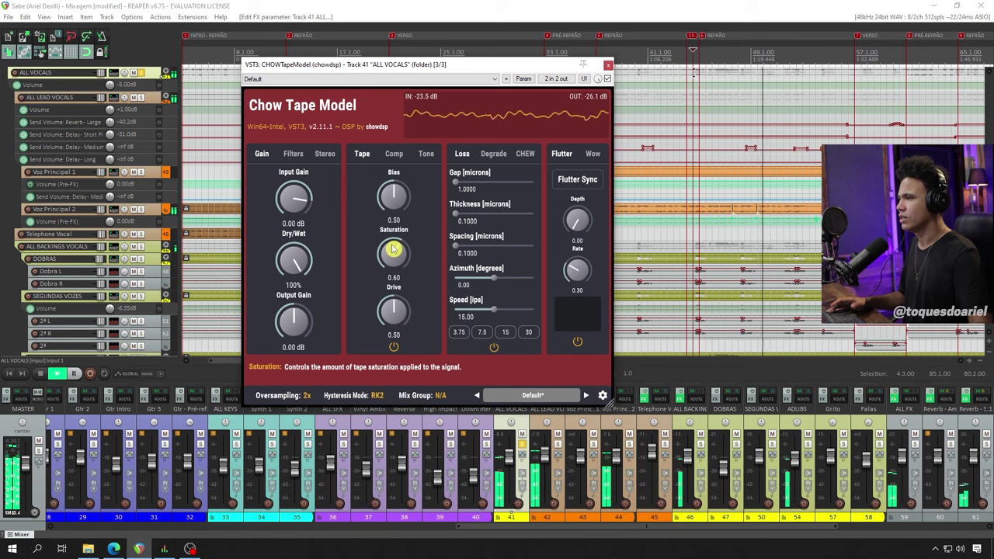
pyautogui.moveTo(393, 248); pyautogui.dragTo(394, 262)
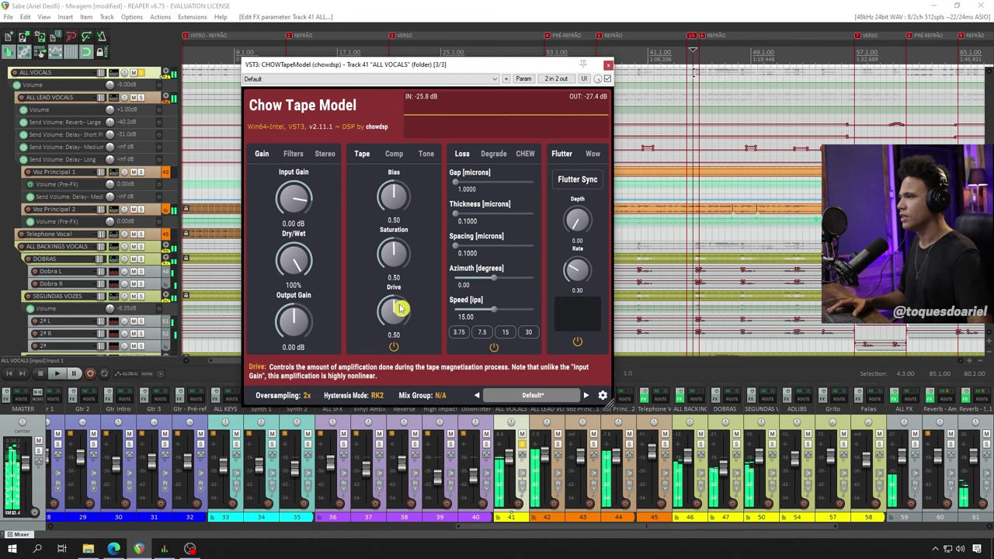
pyautogui.press('space')
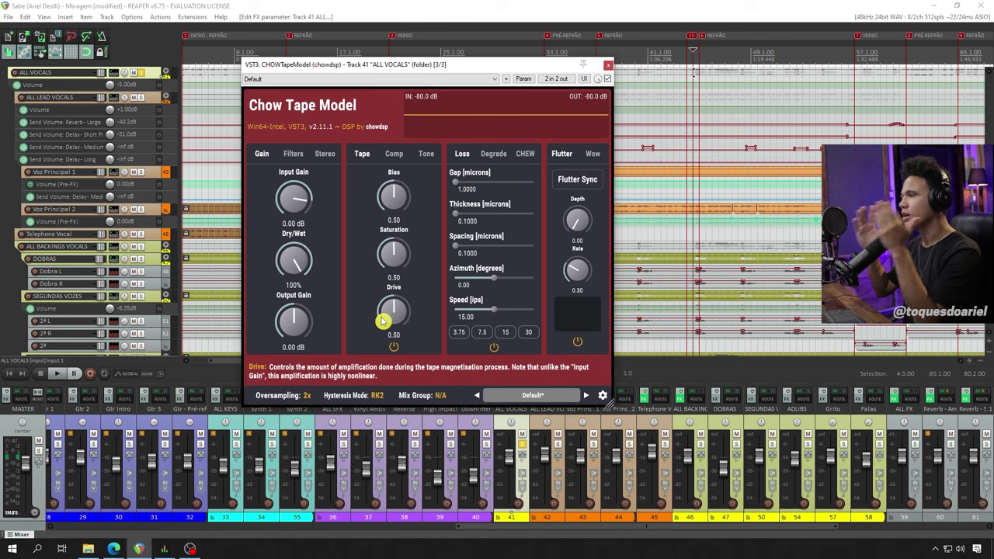
# Raise tape Drive to about 0.92 while the soloed vocals play, reset it to 0.50, and stop playback.
pyautogui.press('space')
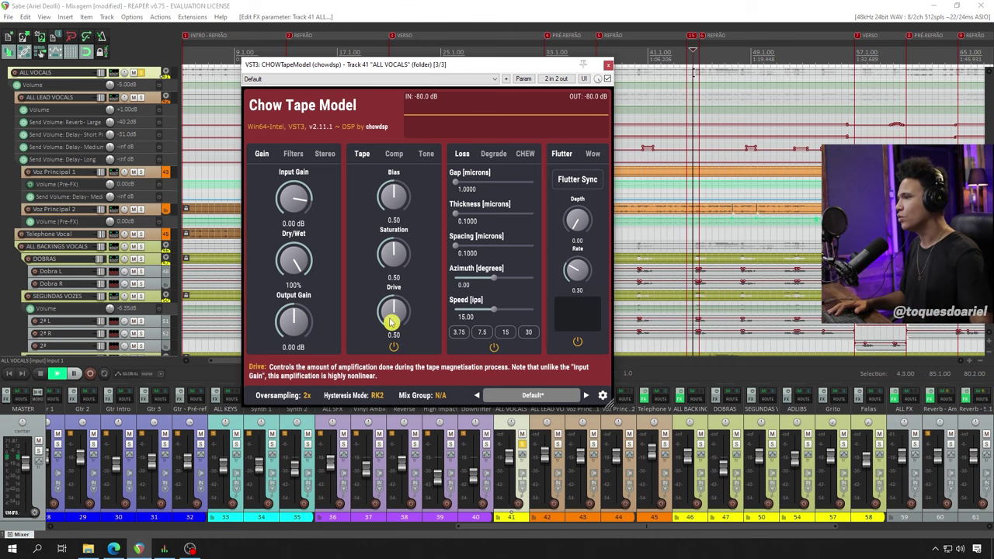
pyautogui.moveTo(392, 322); pyautogui.dragTo(394, 266)
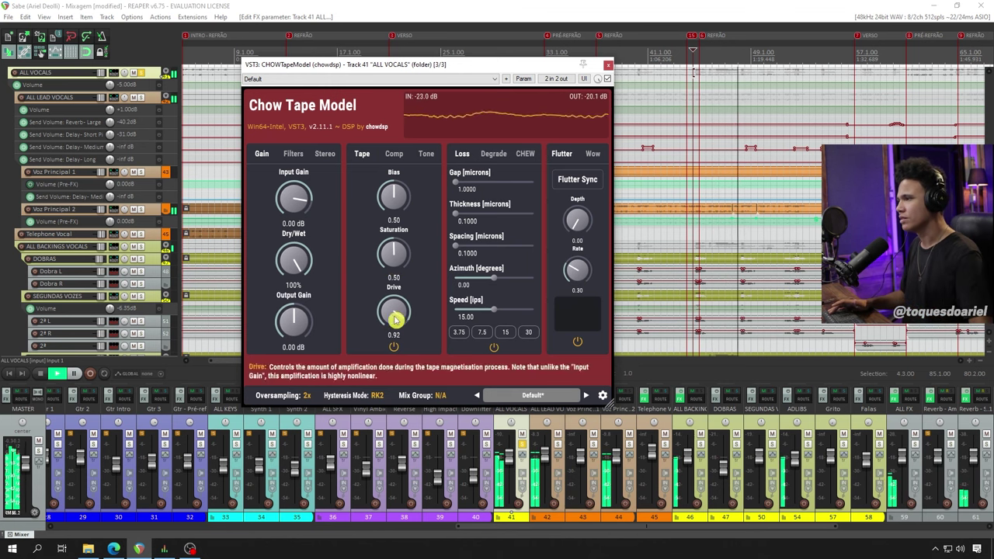
pyautogui.moveTo(395, 317); pyautogui.dragTo(395, 373)
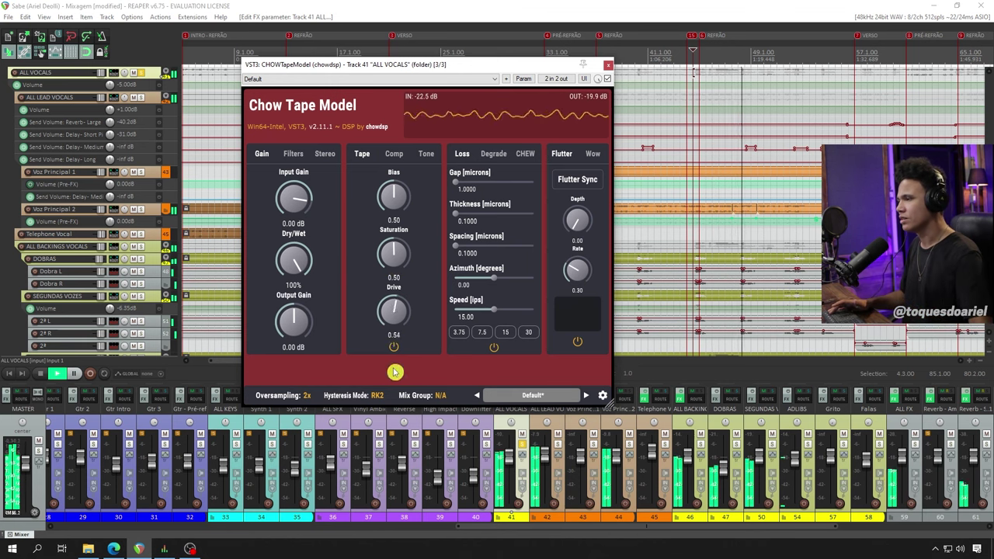
pyautogui.doubleClick(393, 312)
pyautogui.press('space')
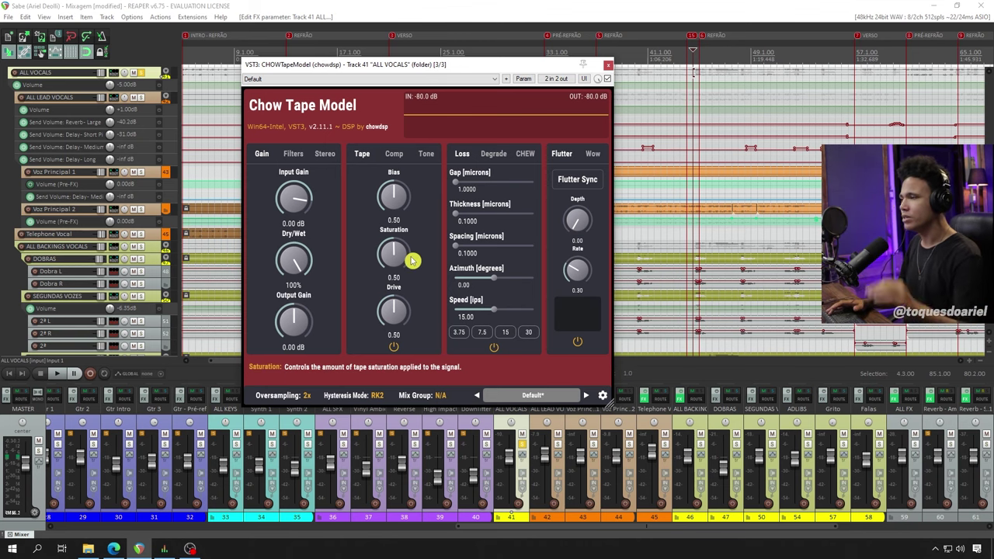
# Set Flutter Depth to 1.00 and audition the soloed vocals twice, repositioning the plugin window between playbacks.
pyautogui.moveTo(379, 66); pyautogui.dragTo(435, 69)
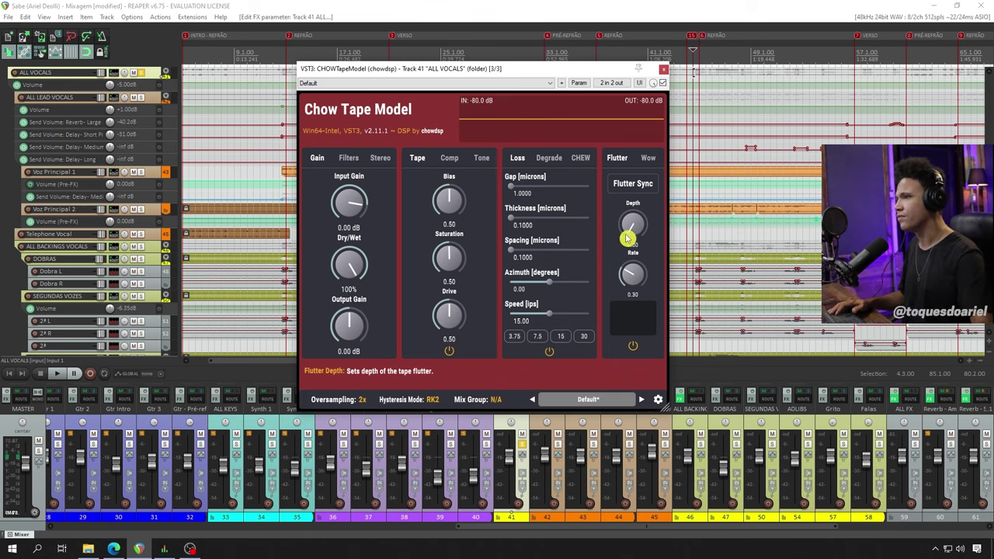
pyautogui.press('space')
pyautogui.moveTo(636, 228); pyautogui.dragTo(675, 144)
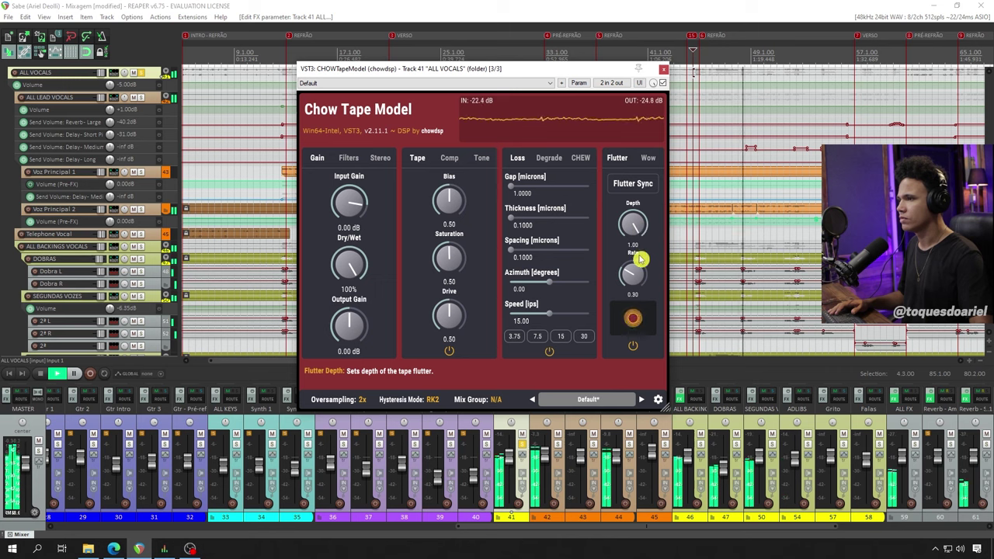
pyautogui.press('space')
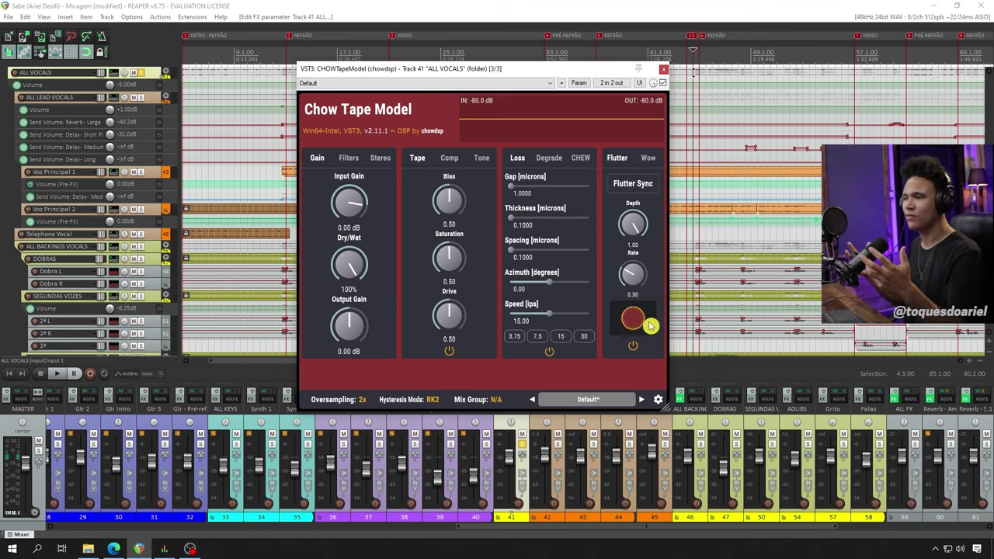
pyautogui.moveTo(543, 68); pyautogui.dragTo(489, 52)
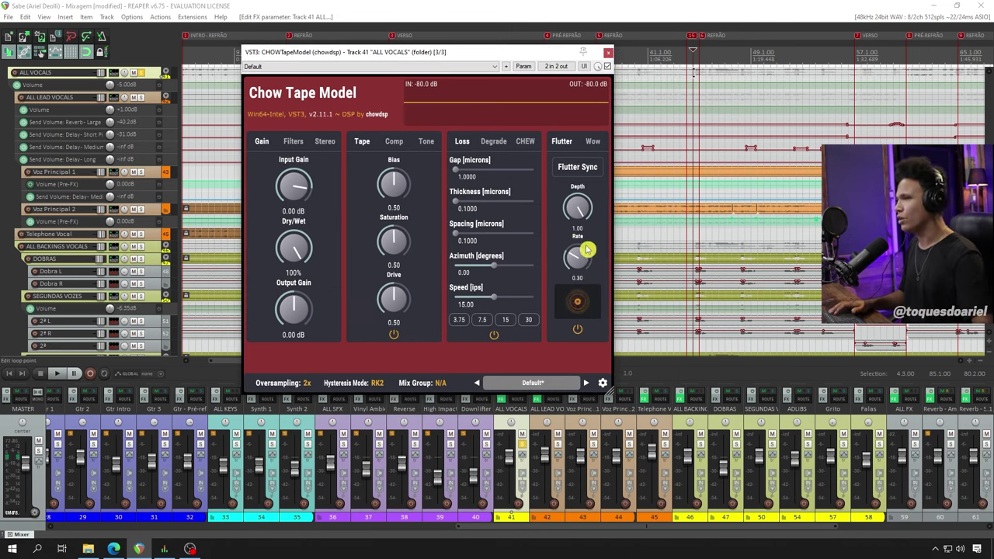
pyautogui.press('space')
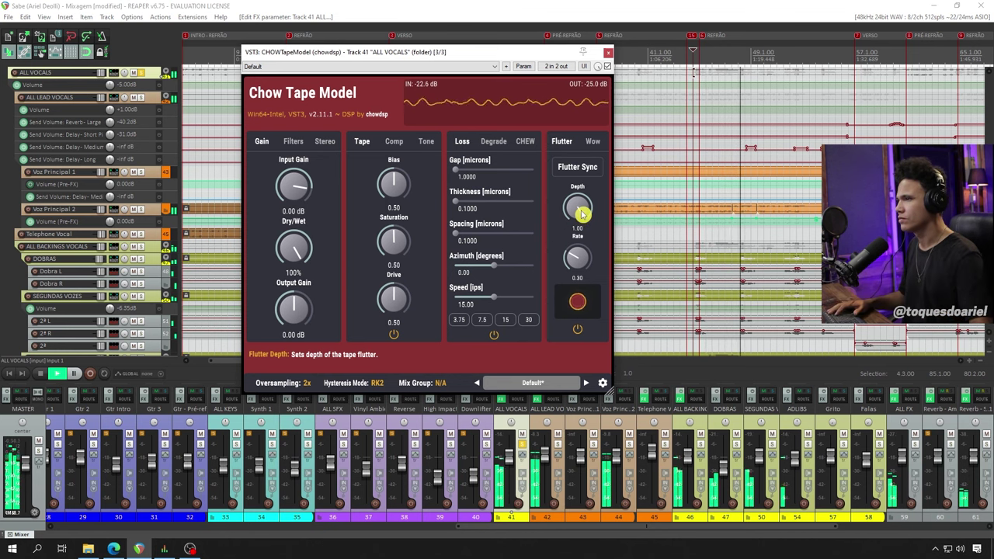
pyautogui.press('space')
# Lower the Flutter Rate to 0.14, raise it to about 0.90, and start playing the soloed vocals.
pyautogui.moveTo(582, 268); pyautogui.dragTo(584, 259)
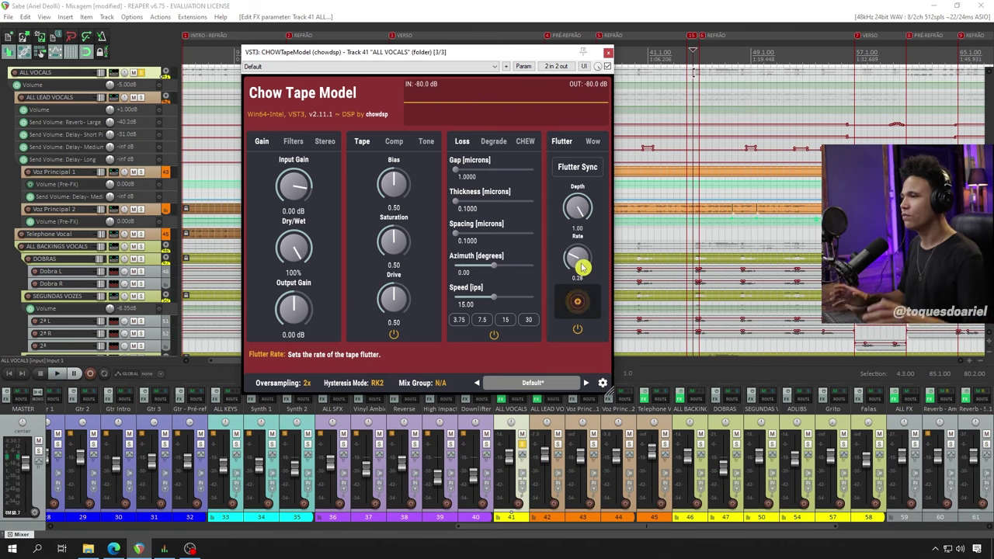
pyautogui.moveTo(582, 268); pyautogui.dragTo(578, 272)
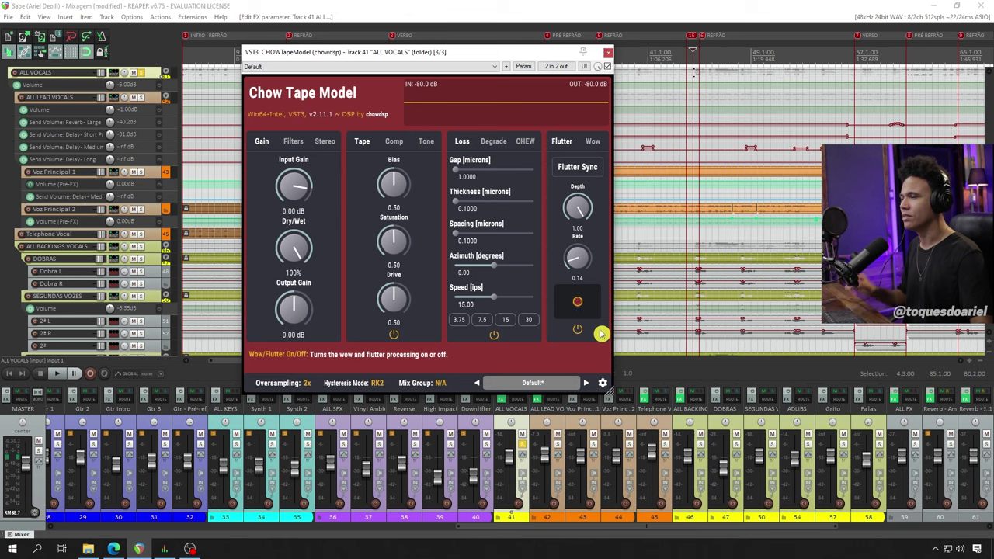
pyautogui.moveTo(577, 258); pyautogui.dragTo(597, 184)
pyautogui.press('space')
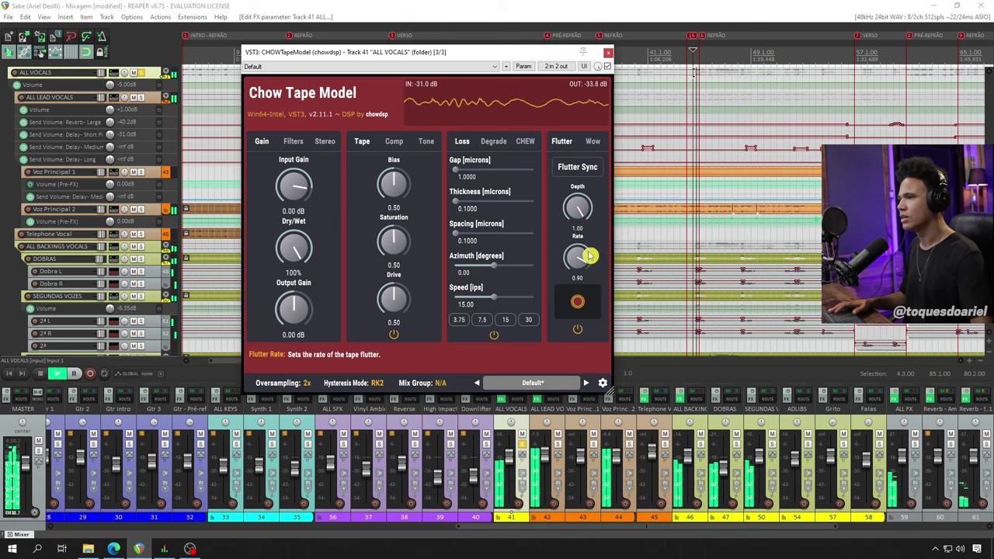
# Reduce the Flutter Rate to about 0.53 during playback, and audition the soloed vocals once more before stopping.
pyautogui.scroll(-2, 582, 263)
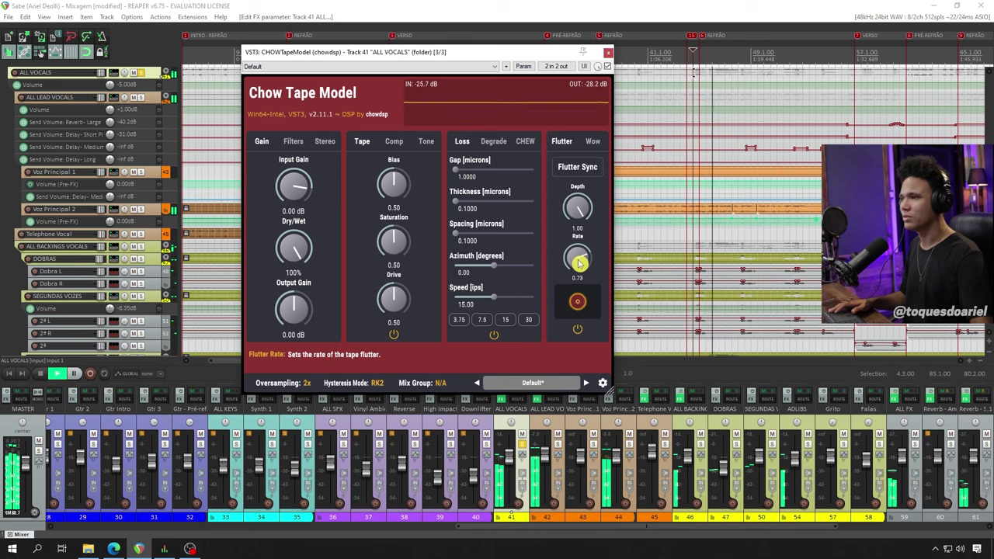
pyautogui.moveTo(578, 263); pyautogui.dragTo(577, 269)
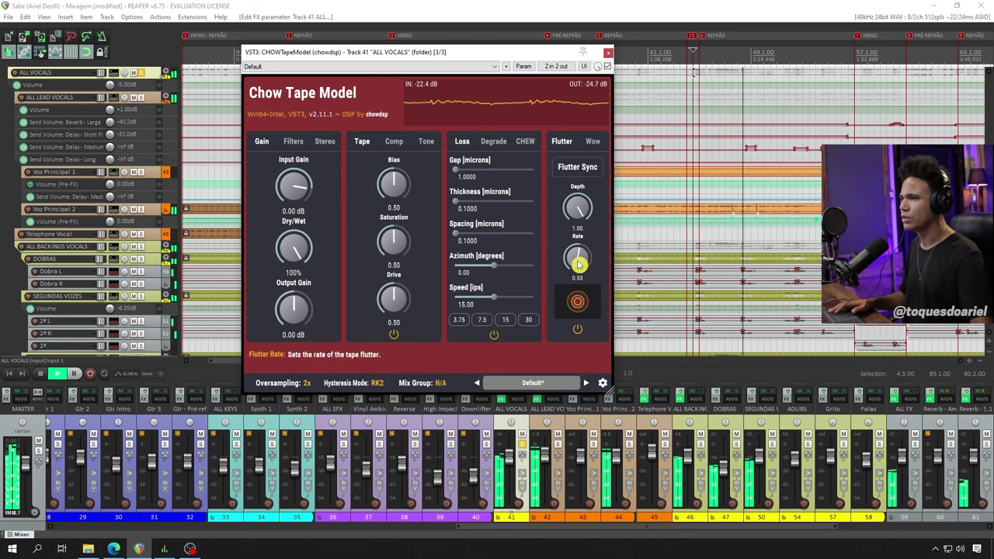
pyautogui.press('space')
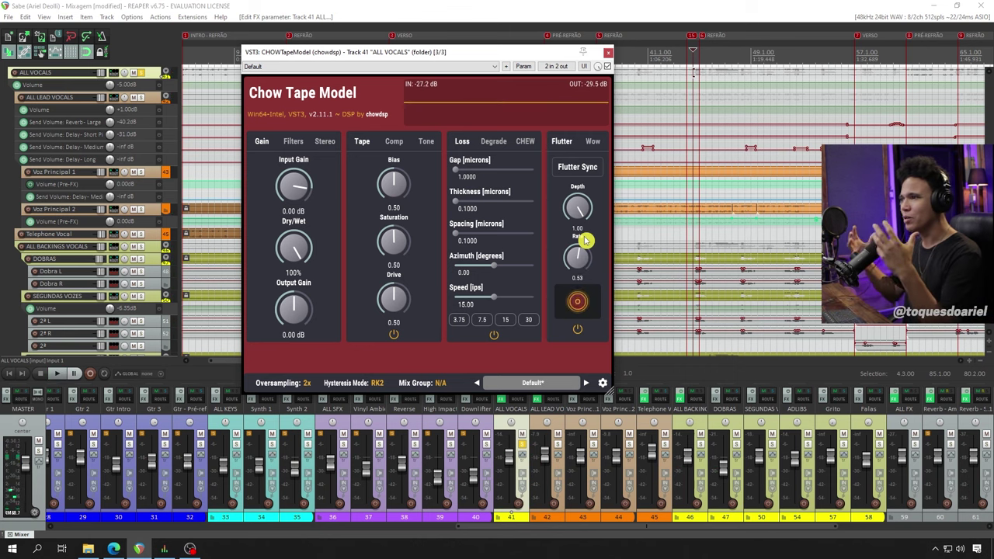
pyautogui.press('space')
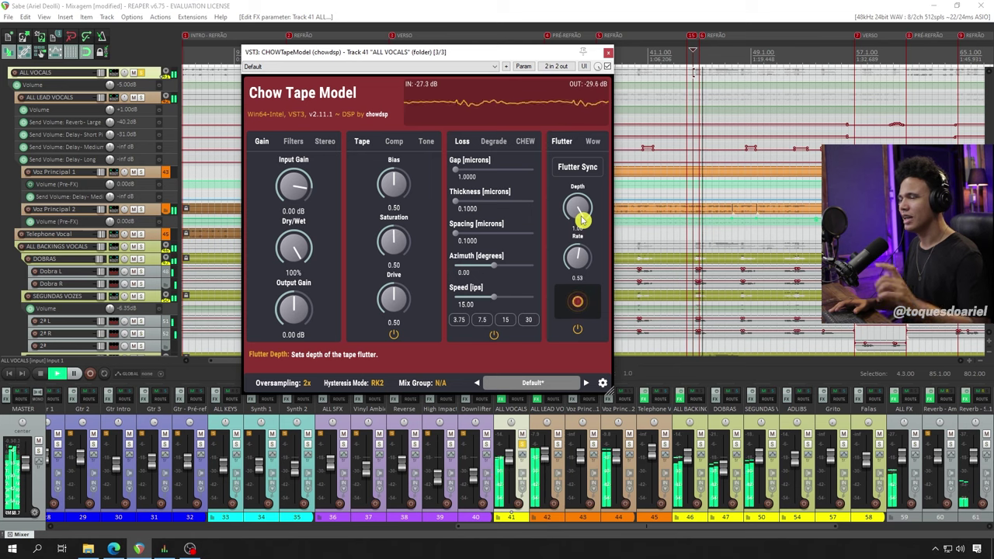
pyautogui.press('space')
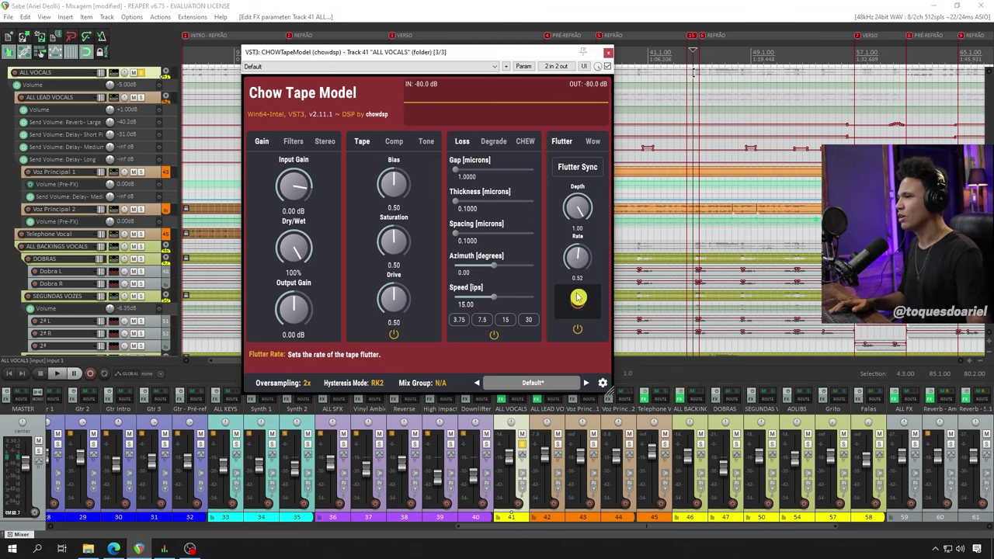
# Set Flutter Rate to 0.26 and Flutter Depth to 0.20, and audition the soloed vocals.
pyautogui.moveTo(579, 261); pyautogui.dragTo(566, 282)
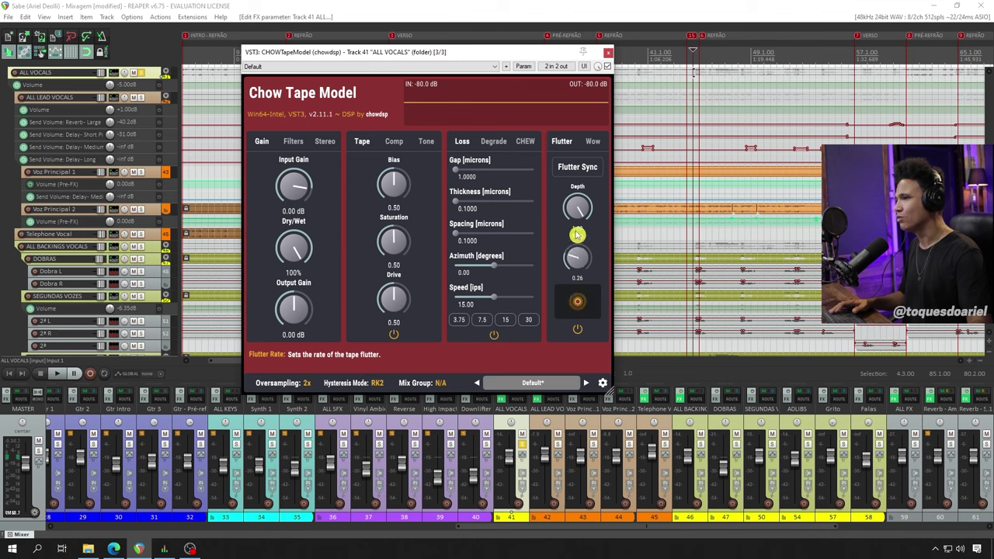
pyautogui.moveTo(576, 207); pyautogui.dragTo(576, 316)
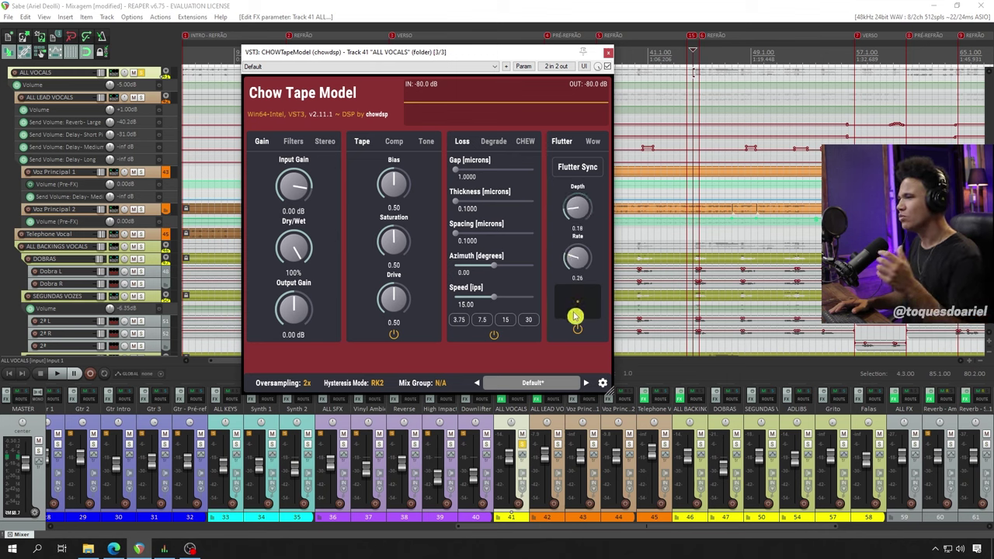
pyautogui.moveTo(575, 315); pyautogui.dragTo(576, 309)
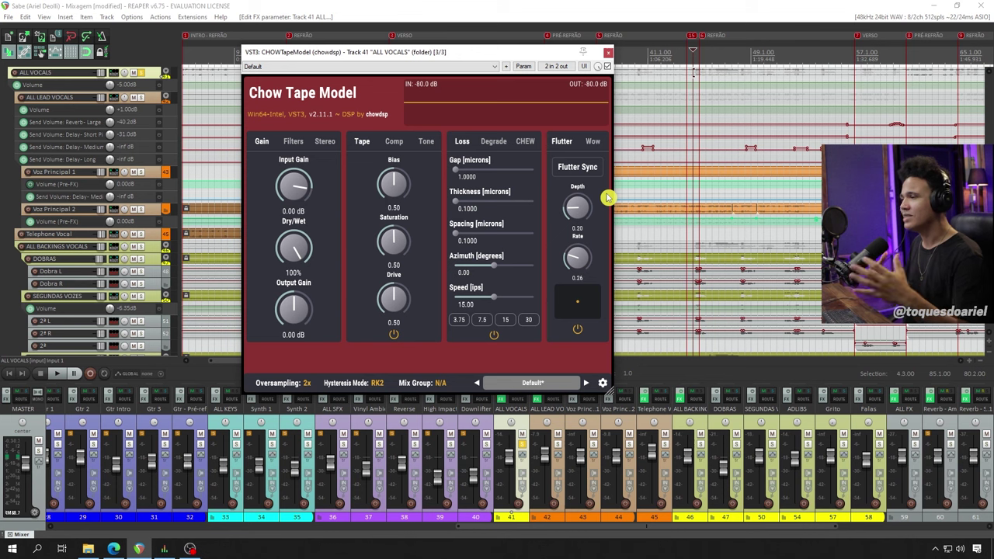
pyautogui.press('space')
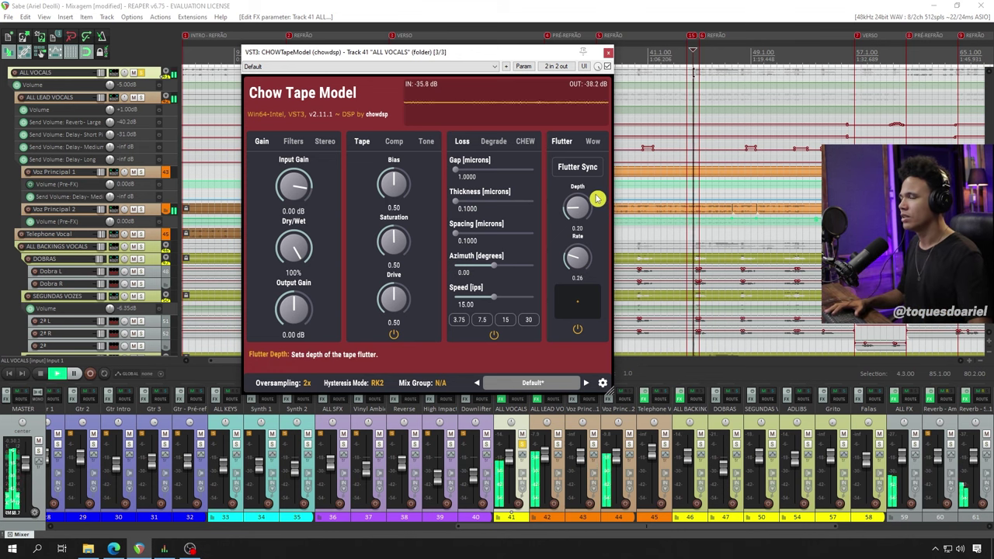
pyautogui.press('space')
# Show the Wow controls, set Wow Depth to 0.72, and audition the soloed vocals.
pyautogui.click(595, 144)
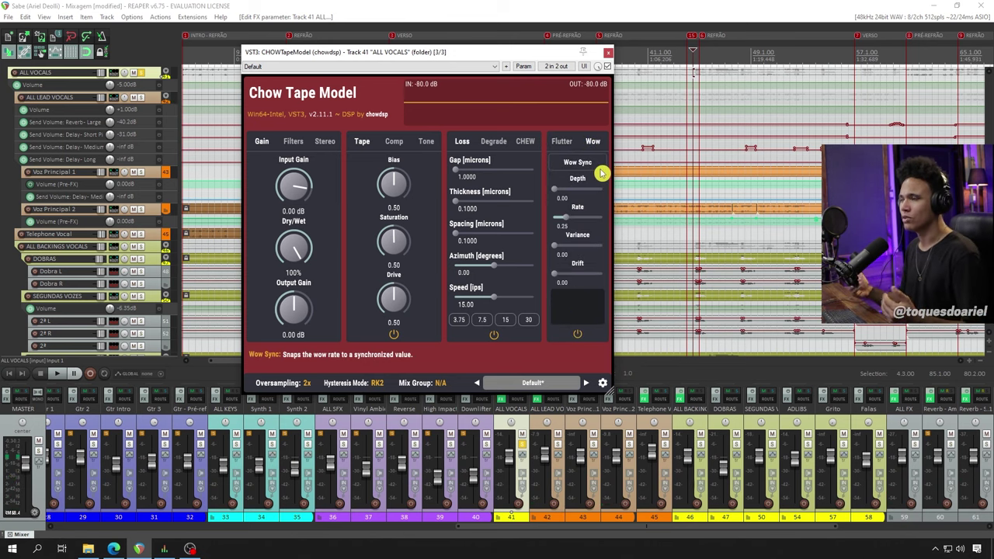
pyautogui.moveTo(569, 192); pyautogui.dragTo(587, 192)
pyautogui.press('space')
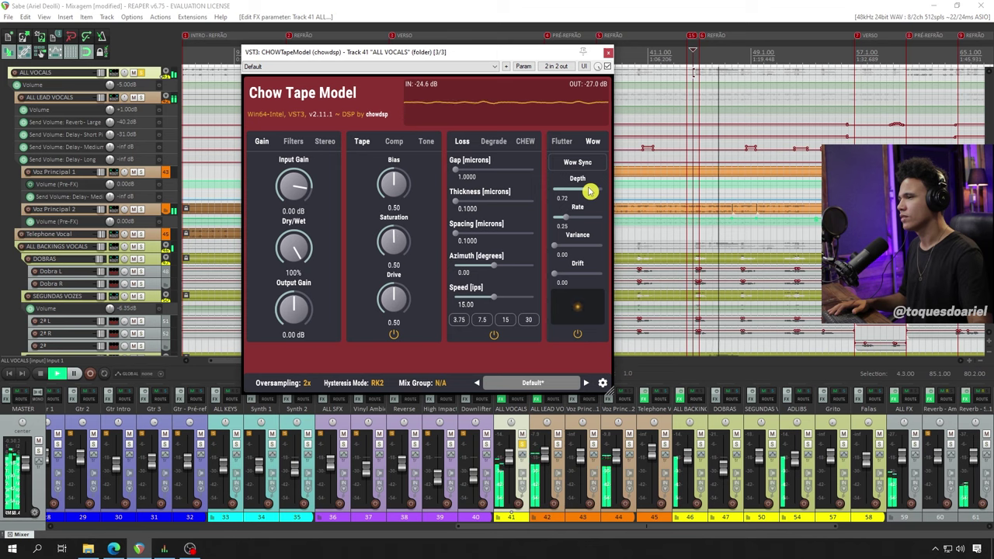
pyautogui.press('space')
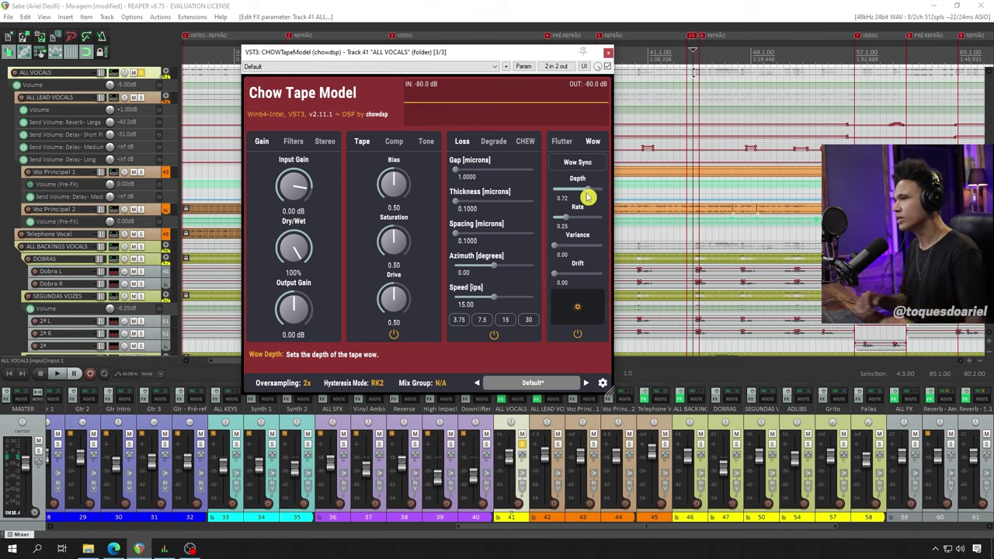
# Reduce Wow Depth to 0.18 while auditioning the soloed vocals, and stop playback.
pyautogui.moveTo(588, 194); pyautogui.dragTo(561, 194)
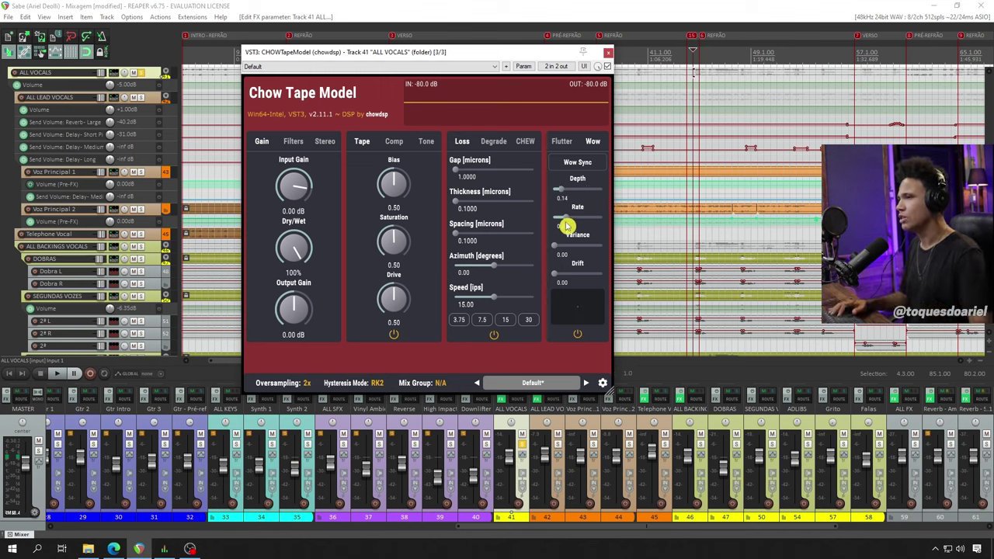
pyautogui.press('space')
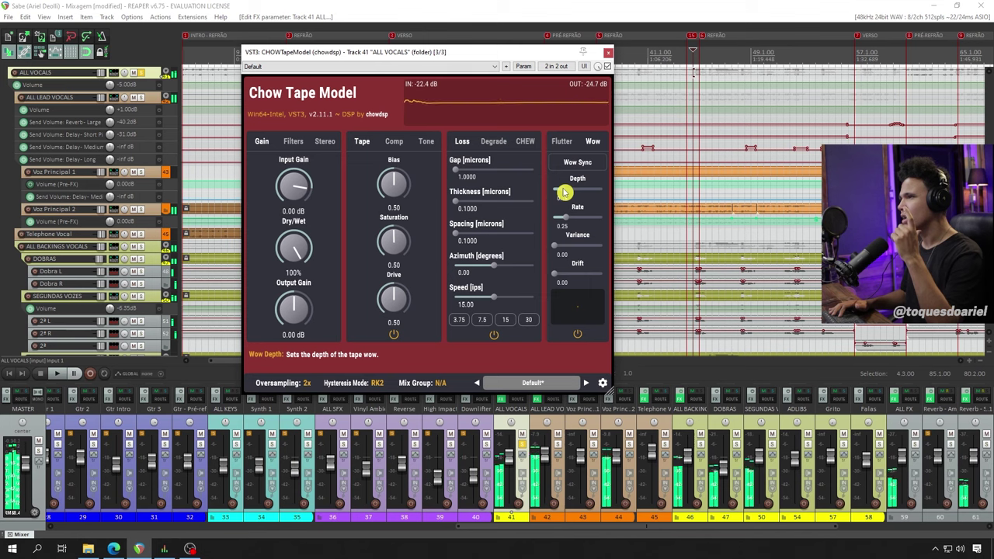
pyautogui.press('space')
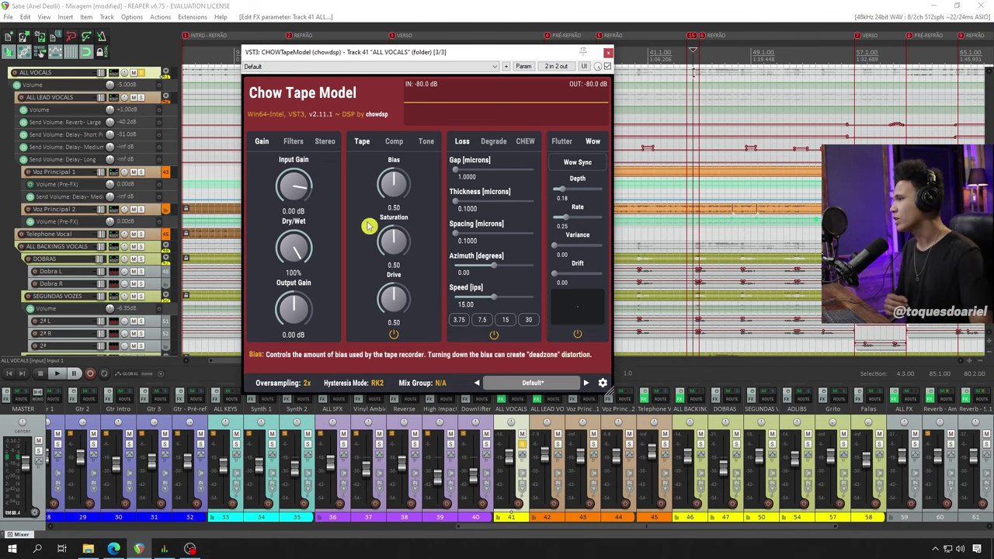
# Examine the plugin's Filters controls and its Stereo balance controls.
pyautogui.click(295, 142)
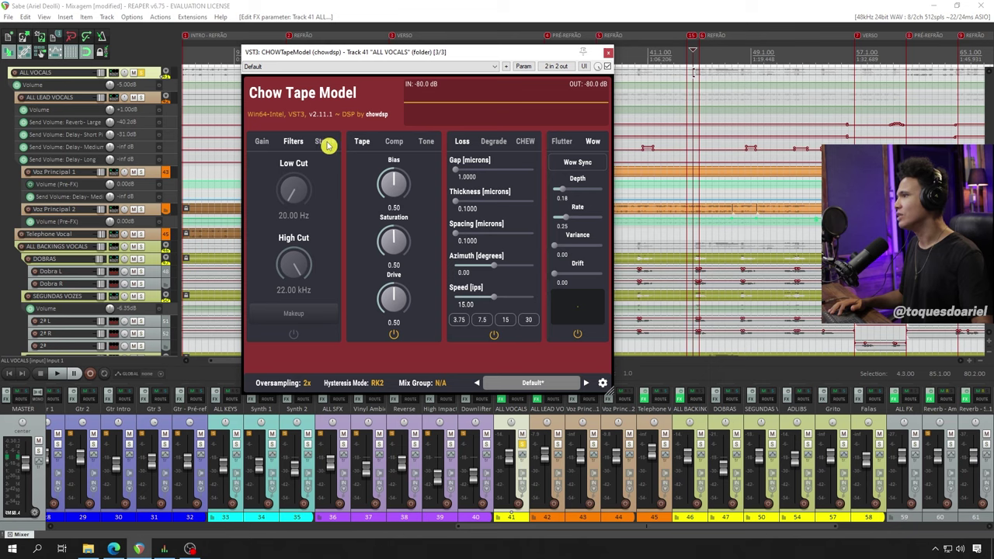
pyautogui.click(325, 145)
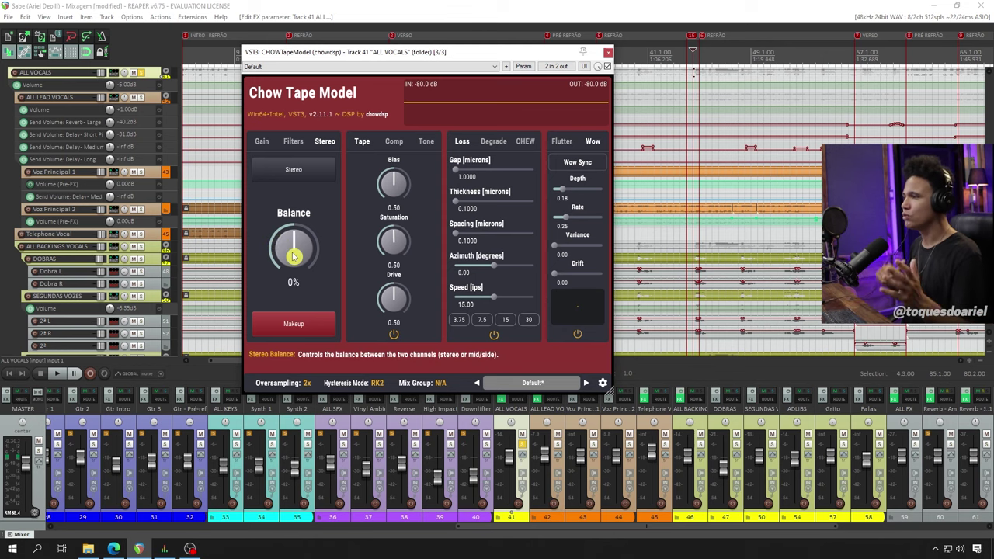
# Switch the plugin's stereo balance mode to Mid/Side and try its Balance control.
pyautogui.click(296, 176)
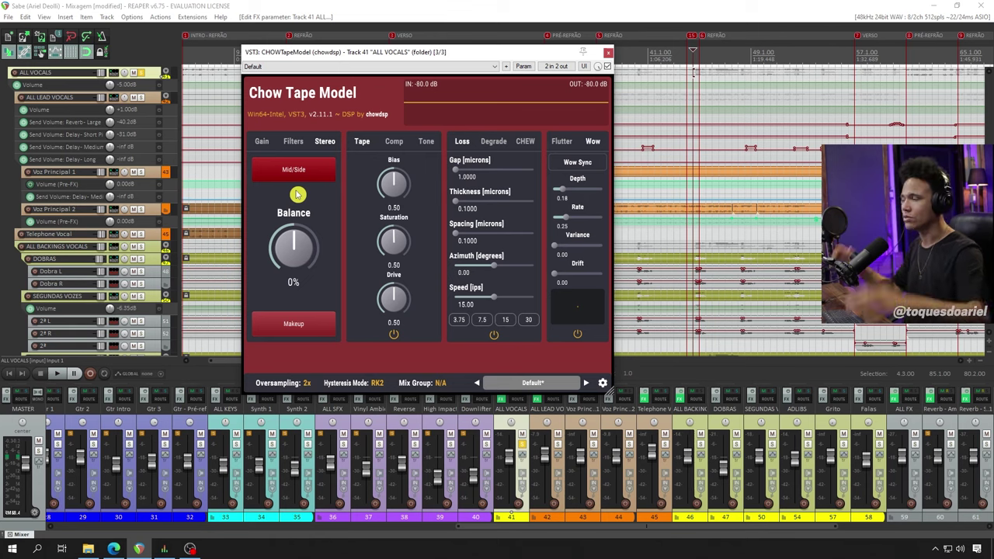
pyautogui.moveTo(289, 260)
pyautogui.mouseDown()
pyautogui.moveTo(302, 186)
pyautogui.moveTo(287, 277)
pyautogui.moveTo(292, 244)
pyautogui.mouseUp()
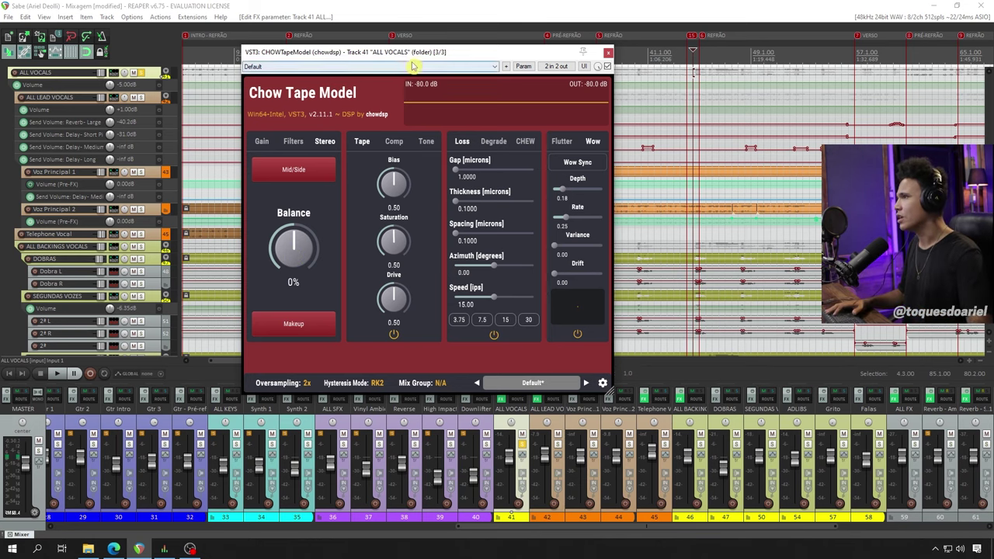
pyautogui.moveTo(412, 52); pyautogui.dragTo(434, 49)
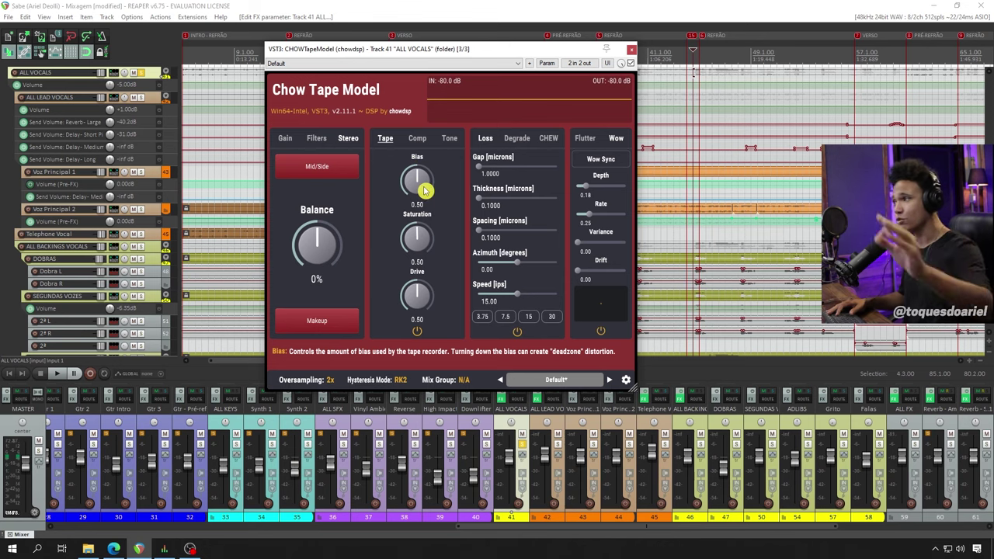
# Try Bias at 0.00 and 1.00, lower it to 0.00 while auditioning the soloed vocals, and stop playback.
pyautogui.moveTo(425, 190); pyautogui.dragTo(411, 238)
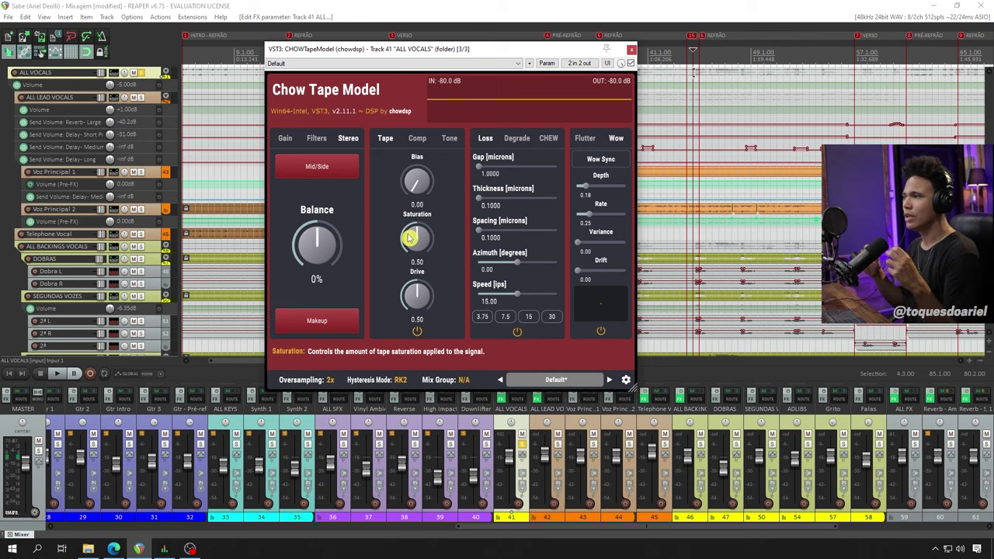
pyautogui.moveTo(423, 193); pyautogui.dragTo(426, 144)
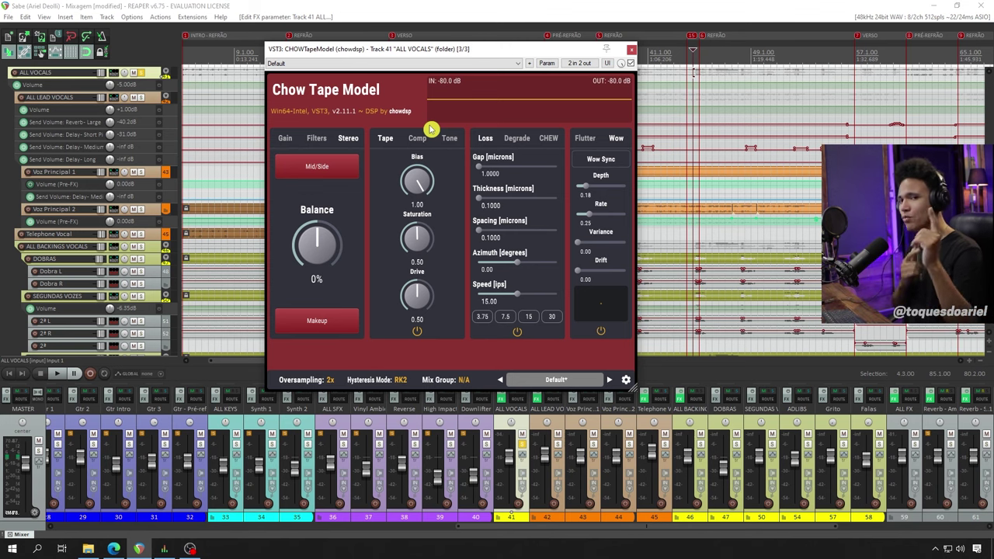
pyautogui.press('space')
pyautogui.moveTo(428, 181); pyautogui.dragTo(426, 166)
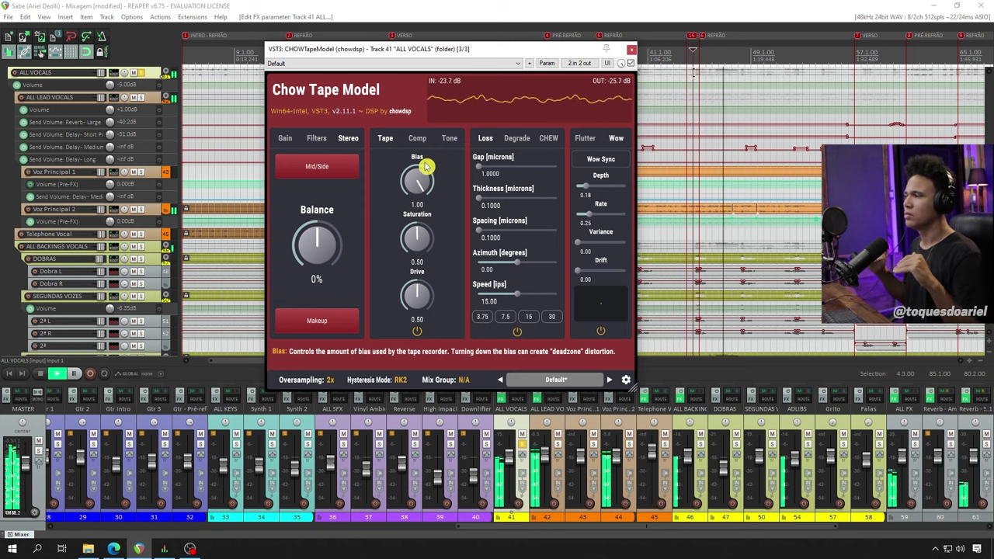
pyautogui.moveTo(424, 162); pyautogui.dragTo(415, 339)
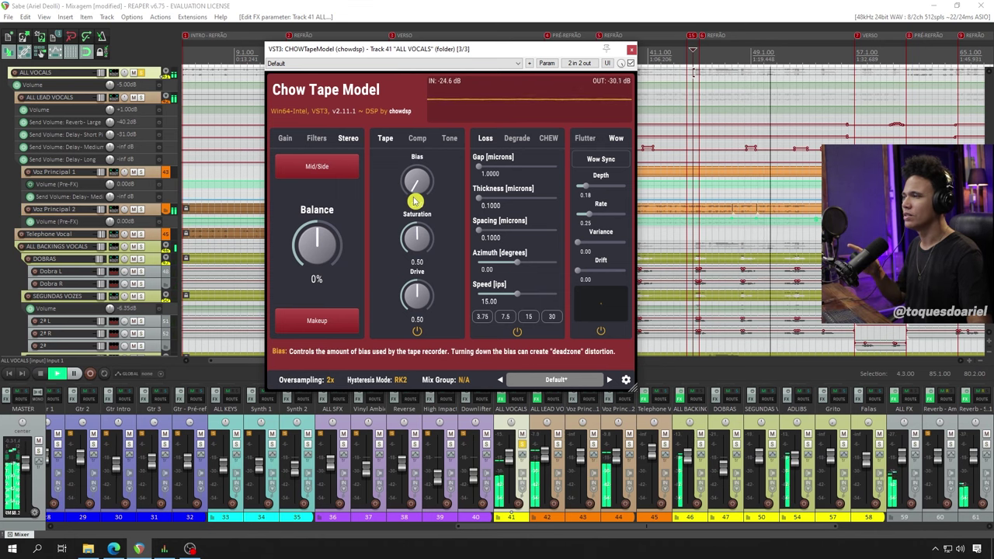
pyautogui.press('space')
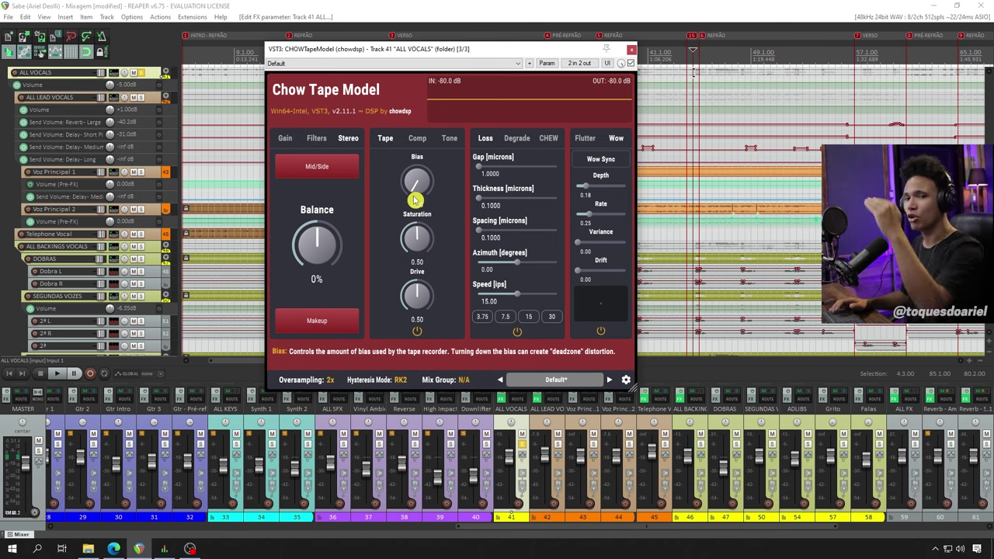
# Audition the soloed vocals with Bias reset to 0.50, and compare with Bias raised to 1.00.
pyautogui.press('space')
pyautogui.doubleClick(426, 187)
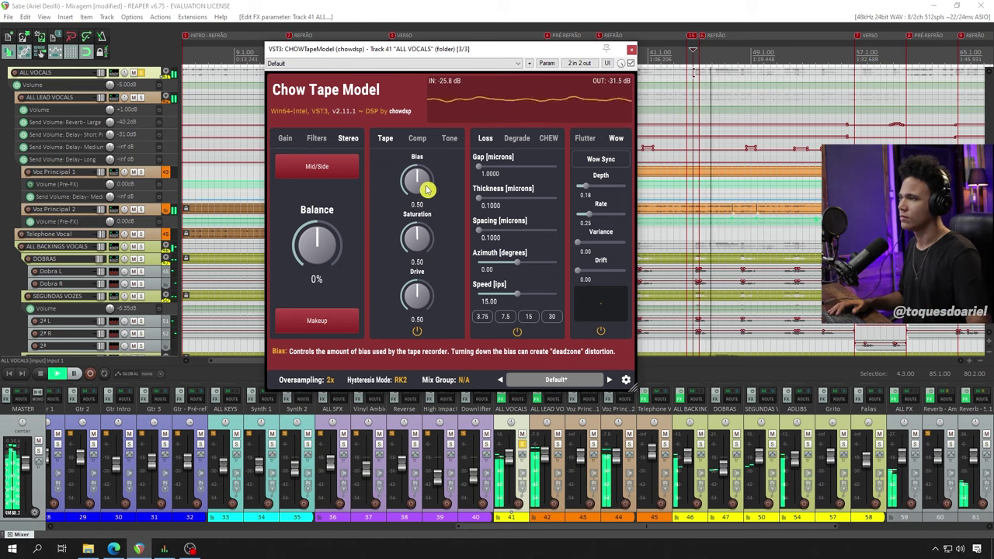
pyautogui.press('space')
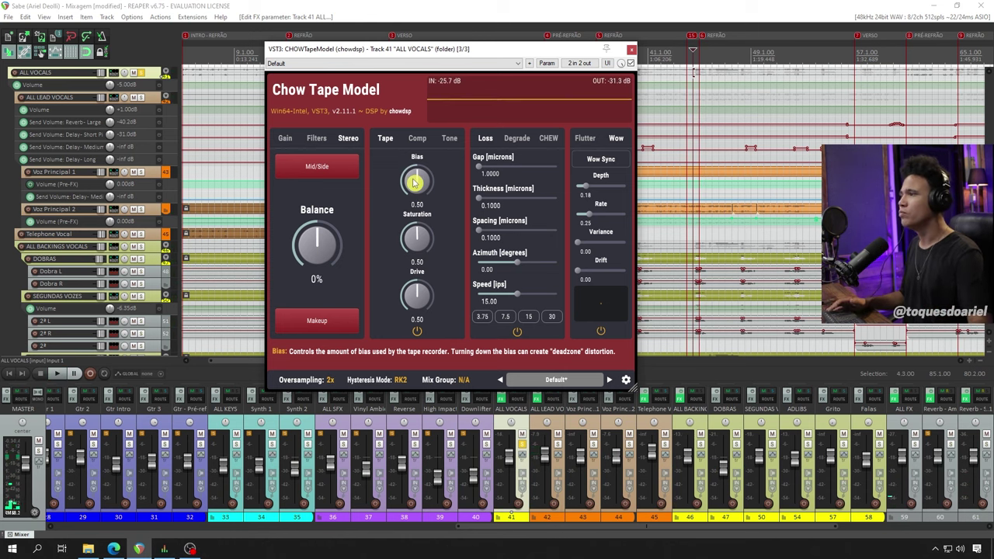
pyautogui.moveTo(418, 184); pyautogui.dragTo(428, 119)
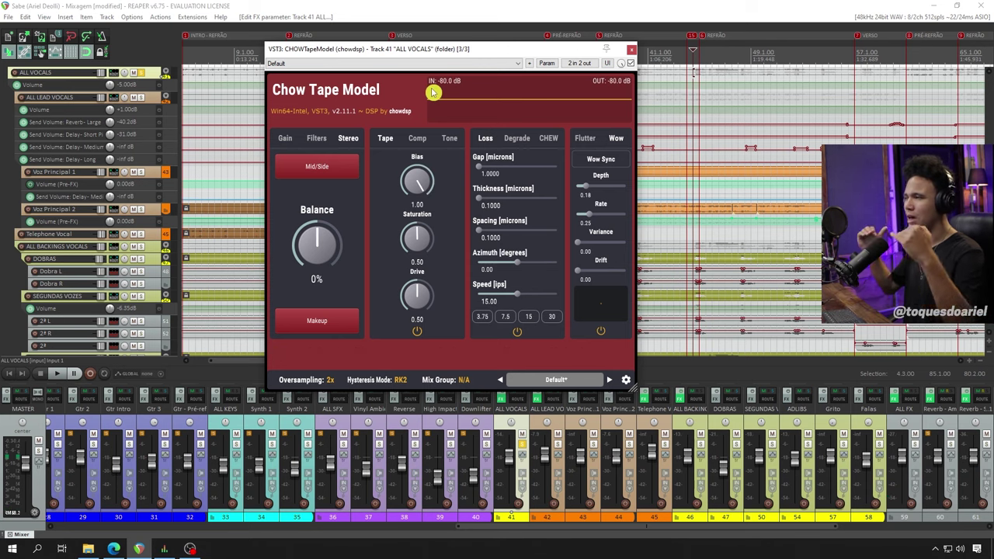
pyautogui.press('space')
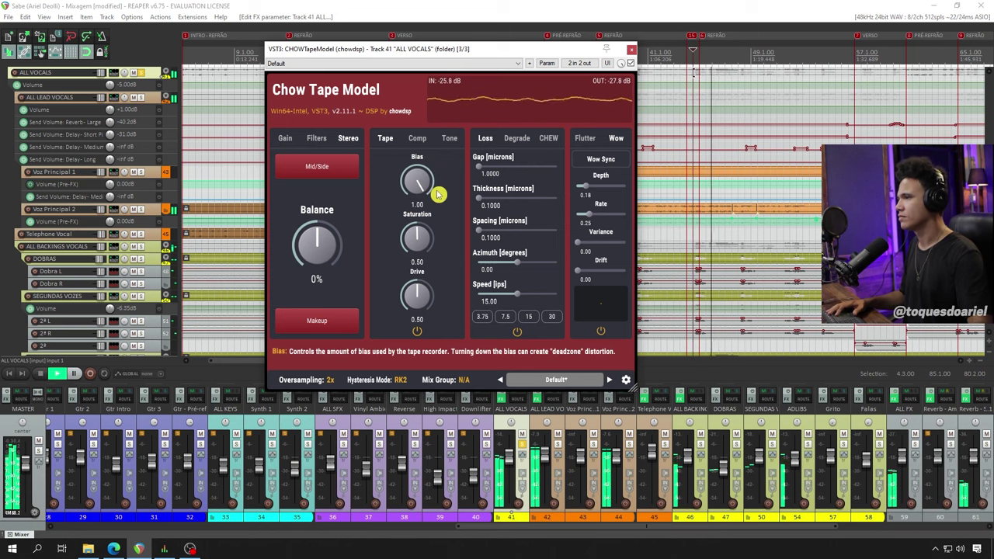
pyautogui.press('space')
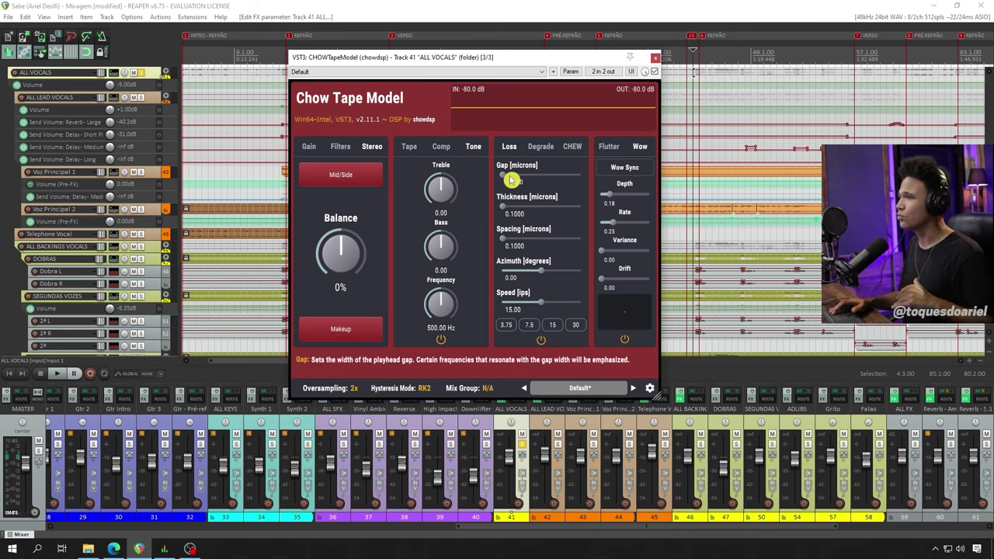
# Audition the Loss section's Gap at 50 microns on the vocals, return it to 1 micron, and stop playback.
pyautogui.moveTo(524, 64); pyautogui.dragTo(447, 61)
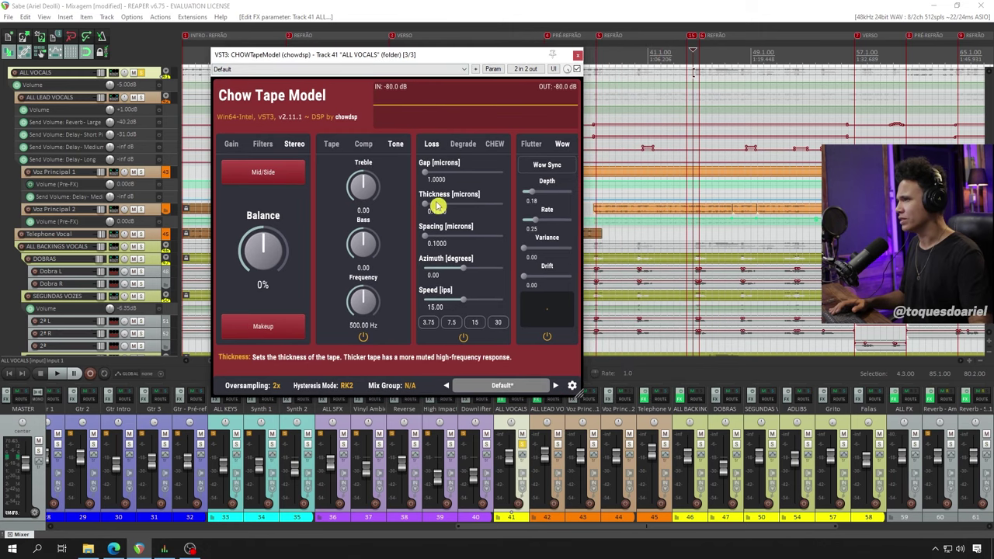
pyautogui.press('space')
pyautogui.moveTo(428, 177); pyautogui.dragTo(554, 163)
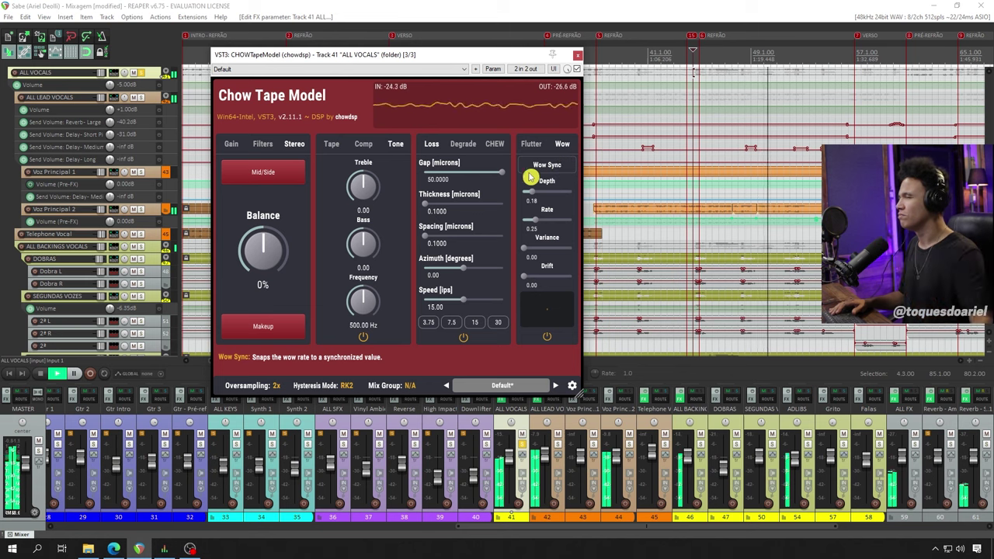
pyautogui.moveTo(505, 175); pyautogui.dragTo(396, 182)
pyautogui.press('space')
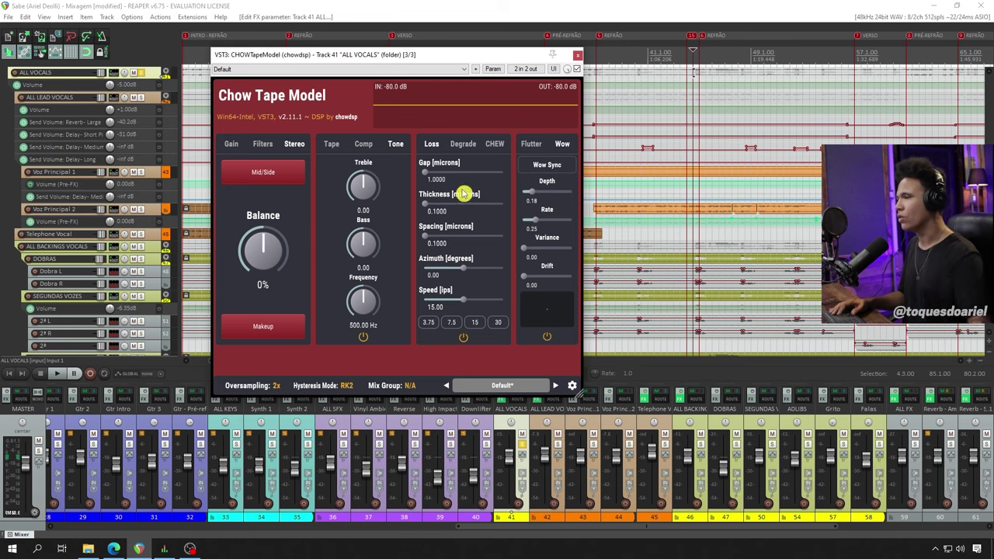
# Audition the tape Thickness at 50 microns on the vocals, and return it to 0.1 micron.
pyautogui.press('space')
pyautogui.moveTo(433, 208); pyautogui.dragTo(519, 207)
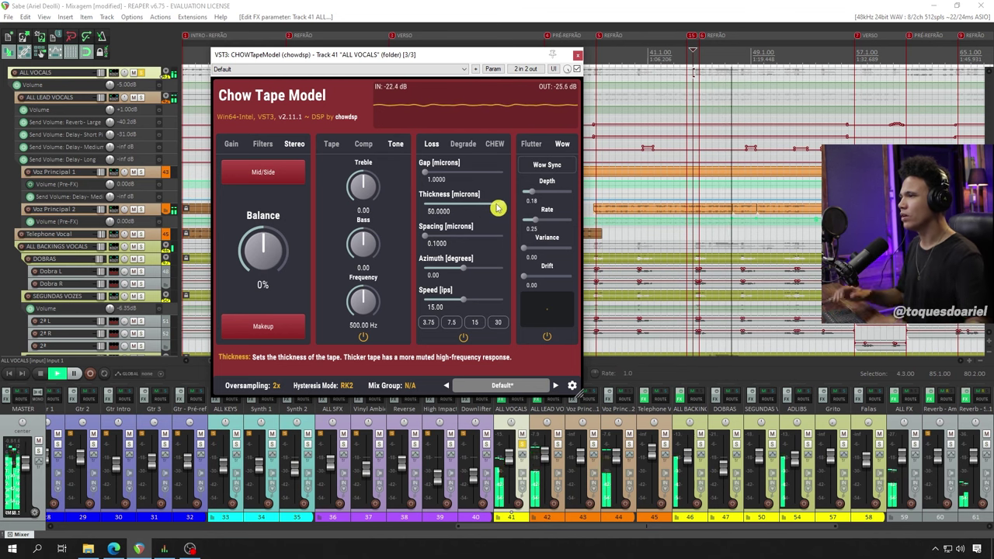
pyautogui.moveTo(498, 208); pyautogui.dragTo(424, 208)
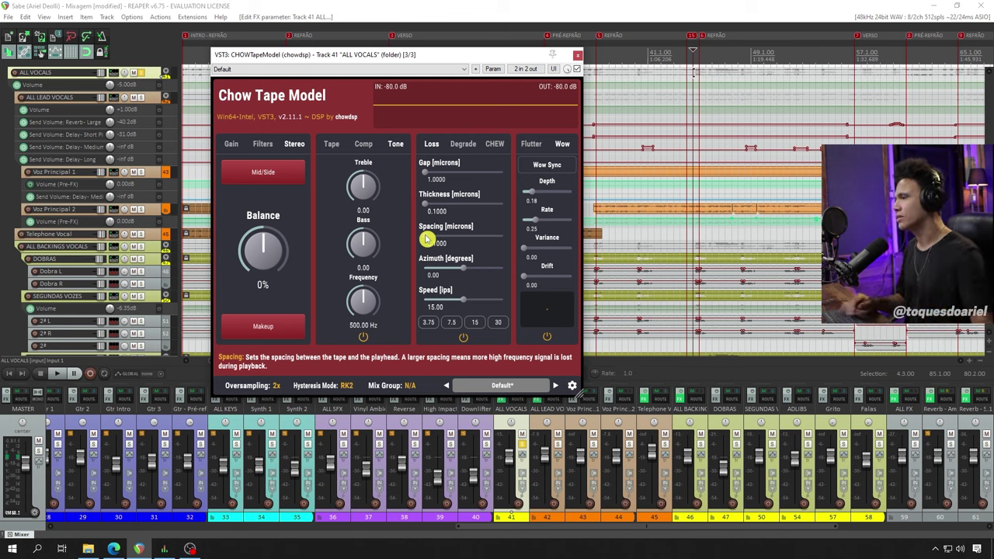
# Audition the playhead Spacing at 20 microns on the vocals, and return it to 0.1 micron.
pyautogui.press('space')
pyautogui.moveTo(426, 239); pyautogui.dragTo(505, 238)
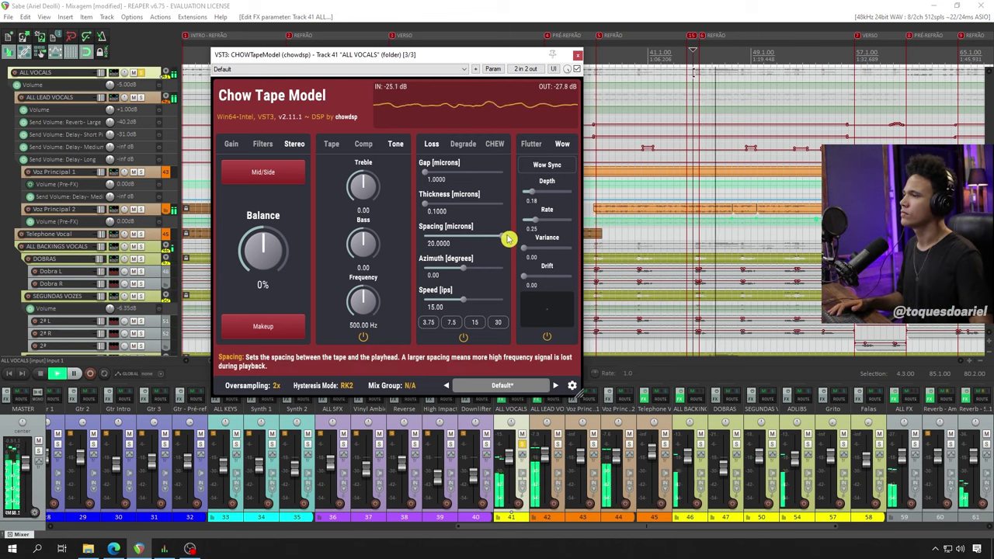
pyautogui.moveTo(505, 237); pyautogui.dragTo(326, 233)
# Raise Gap again to about 44.6 microns during playback, return it to 1 micron, and stop.
pyautogui.moveTo(428, 171); pyautogui.dragTo(500, 177)
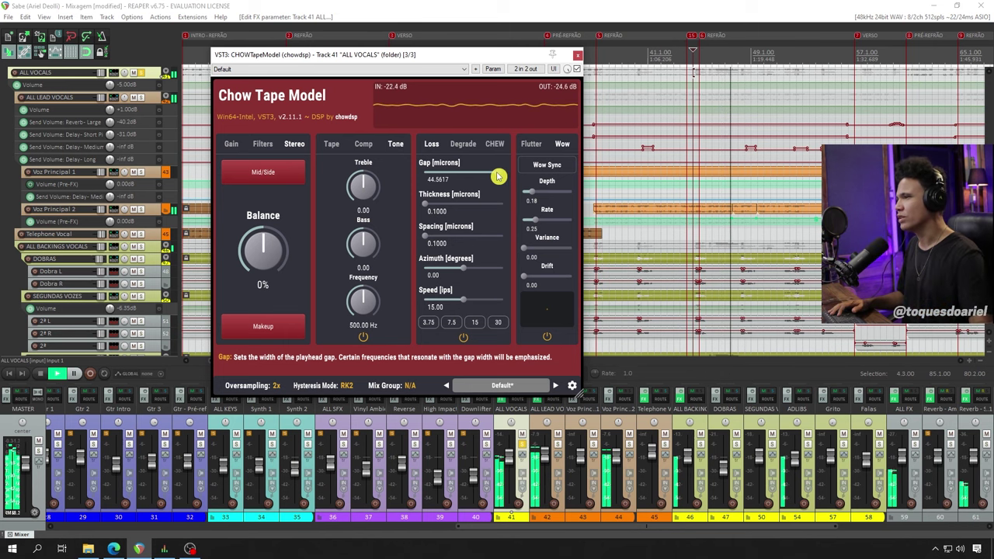
pyautogui.moveTo(500, 177); pyautogui.dragTo(383, 193)
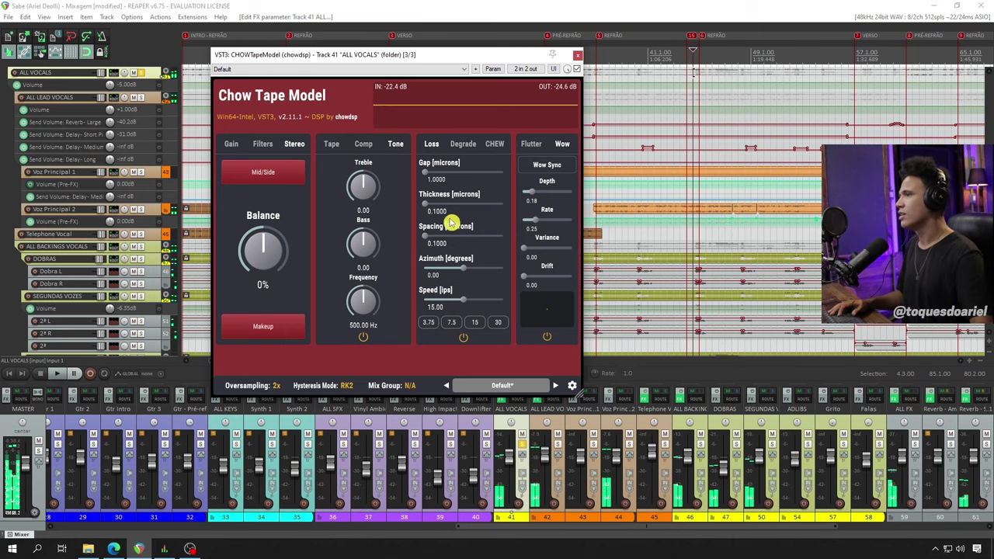
pyautogui.press('space')
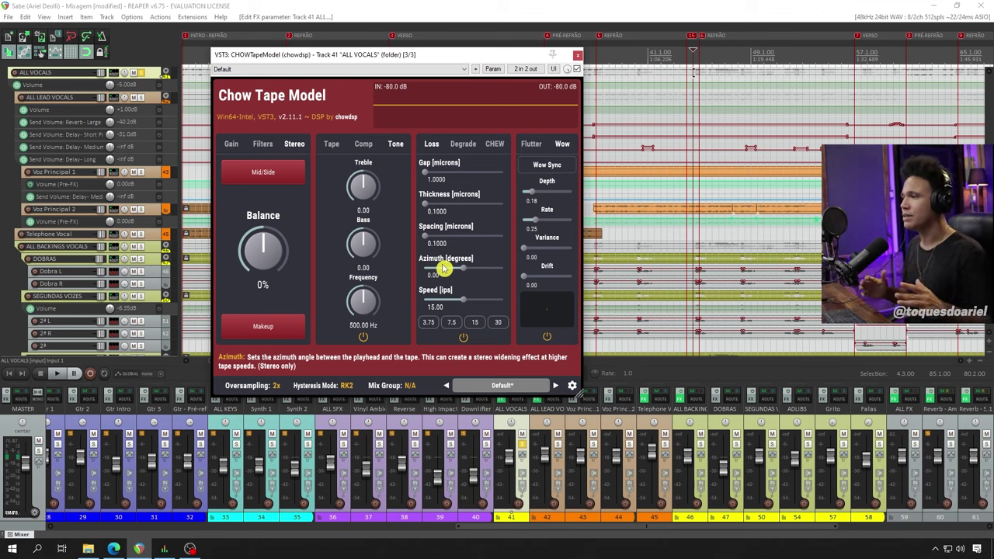
# Close the ALL VOCALS plugin window and open the effects of the MASTER folder track to show Chow Tape Model.
pyautogui.moveTo(469, 59); pyautogui.dragTo(477, 41)
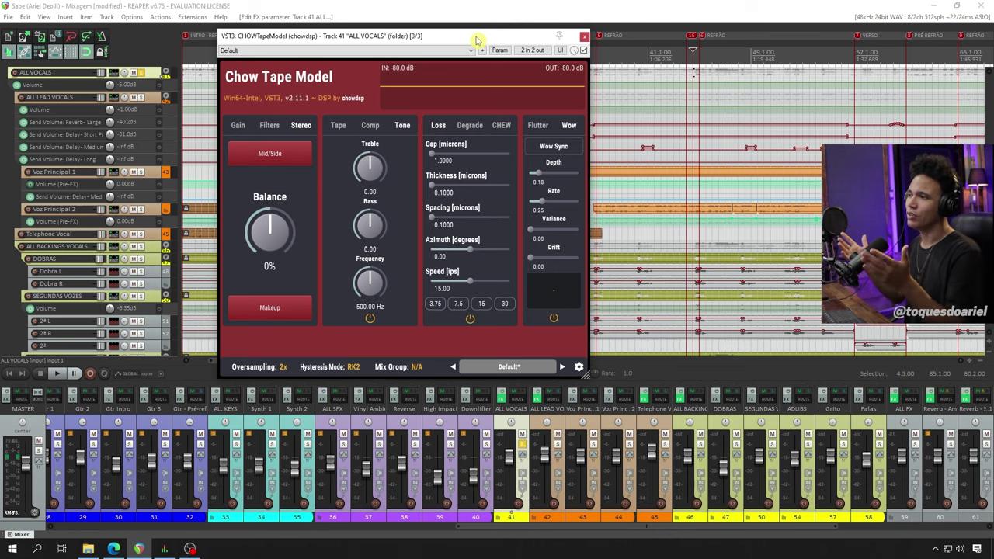
pyautogui.moveTo(477, 38); pyautogui.dragTo(411, 22)
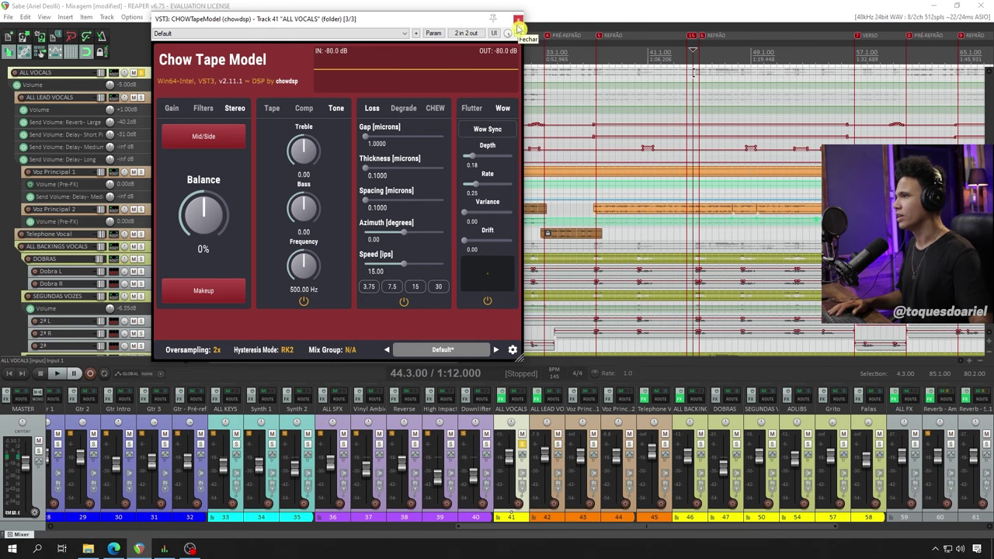
pyautogui.click(519, 23)
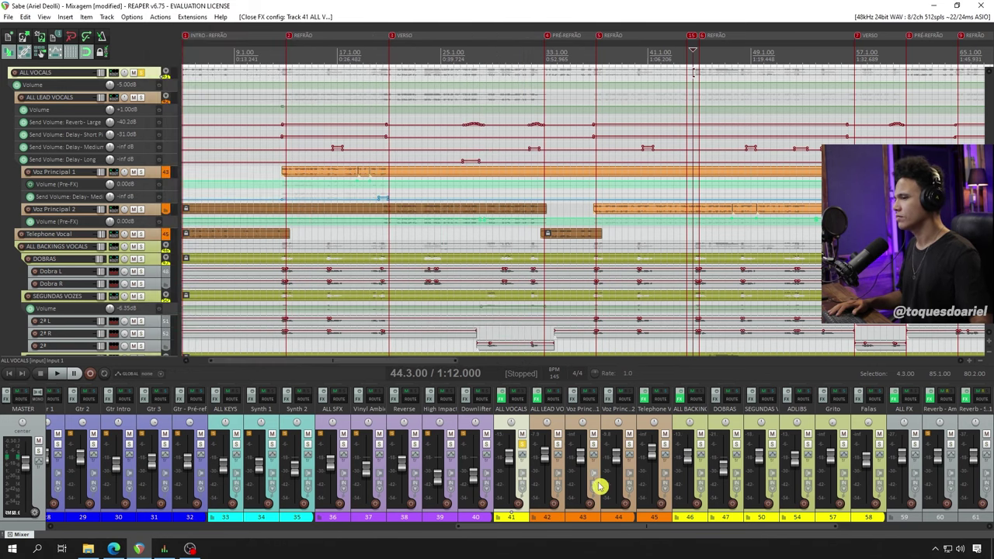
pyautogui.moveTo(614, 526); pyautogui.dragTo(298, 517)
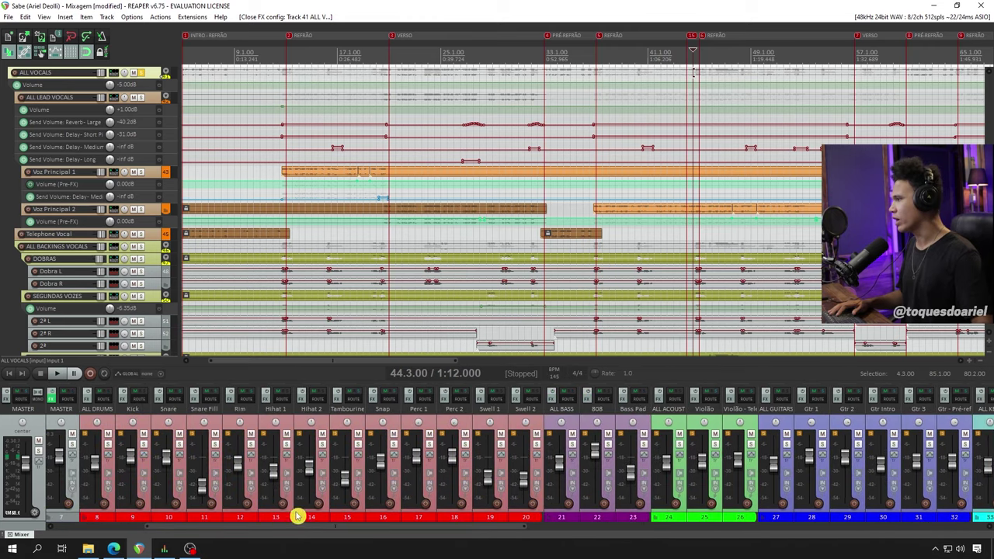
pyautogui.click(53, 396)
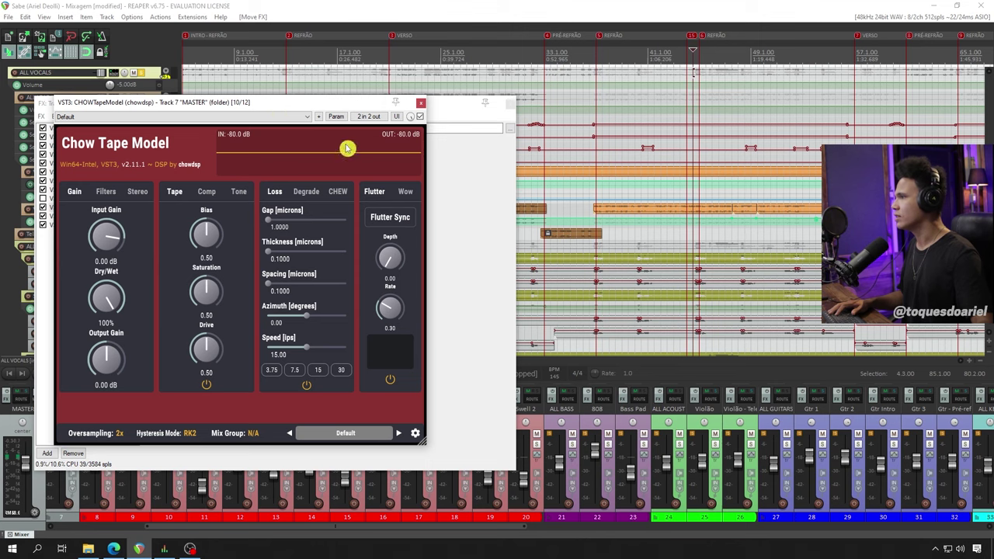
# Play the full mix and set Azimuth to 75 degrees in the MASTER track's Chow Tape Model.
pyautogui.click(310, 284)
pyautogui.press('space')
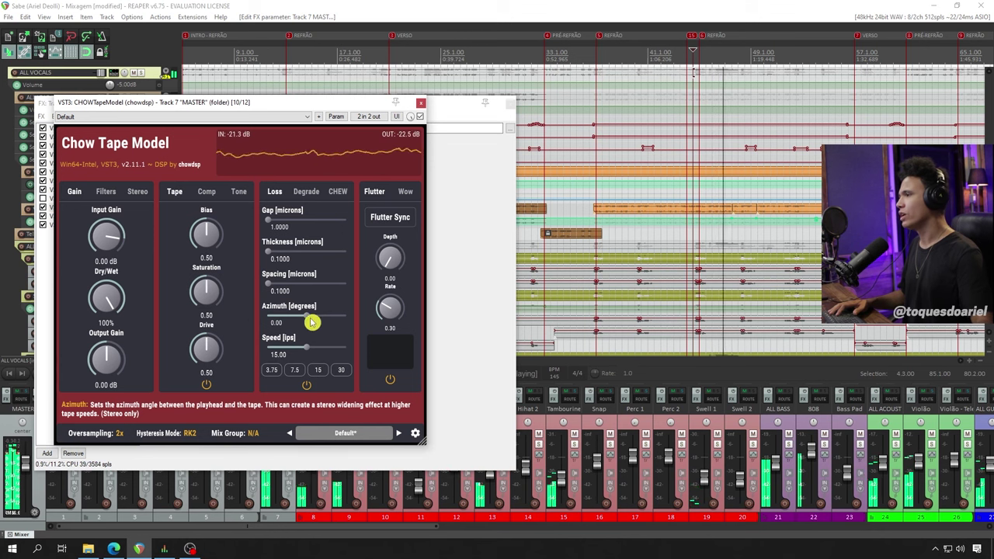
pyautogui.moveTo(312, 320); pyautogui.dragTo(345, 318)
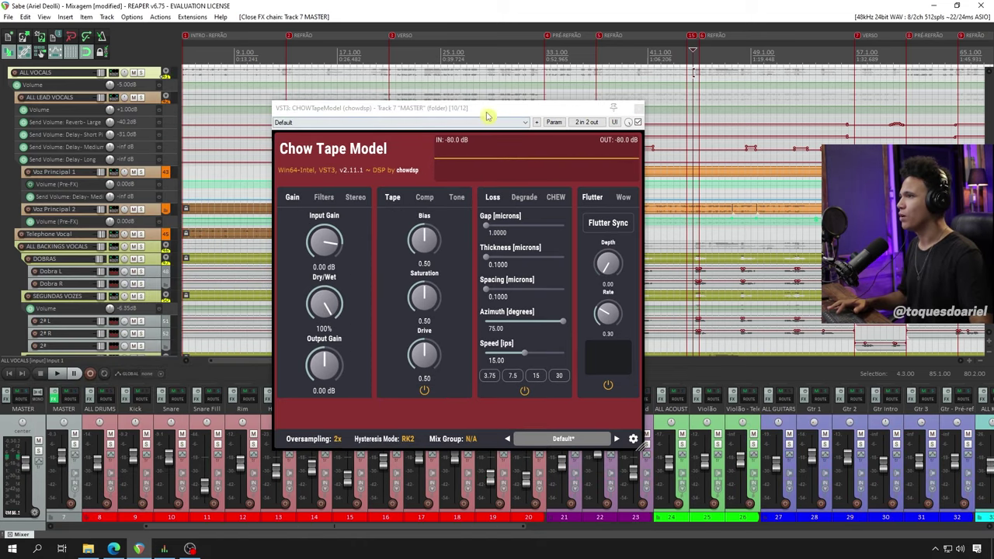
# Switch the master output to mono and audition the mix with the Azimuth effect active.
pyautogui.moveTo(489, 108); pyautogui.dragTo(497, 97)
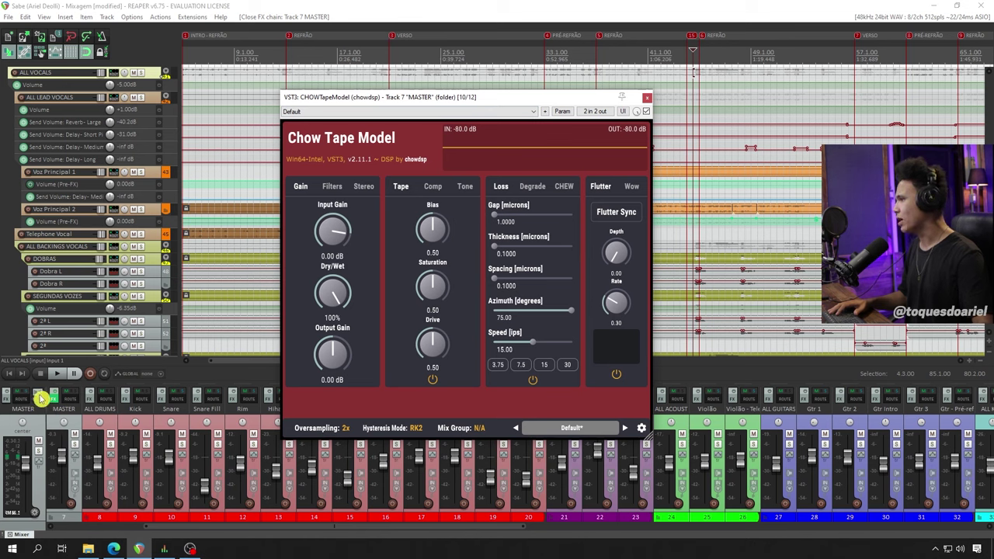
pyautogui.click(39, 400)
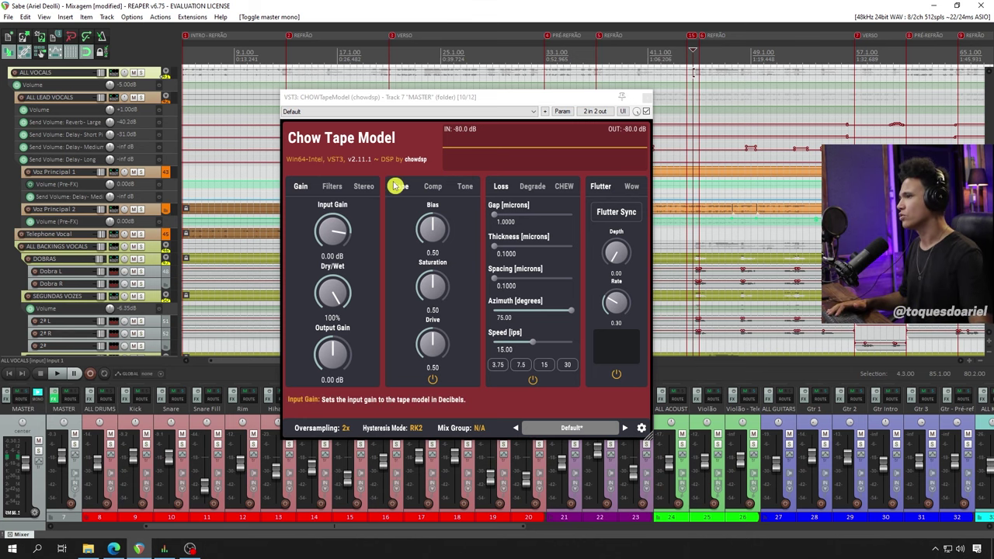
pyautogui.press('space')
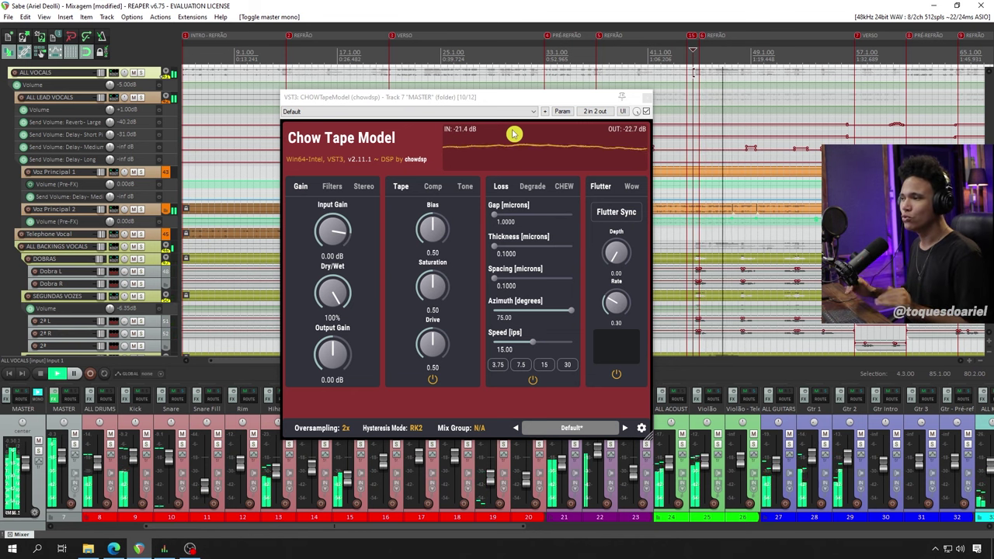
pyautogui.press('space')
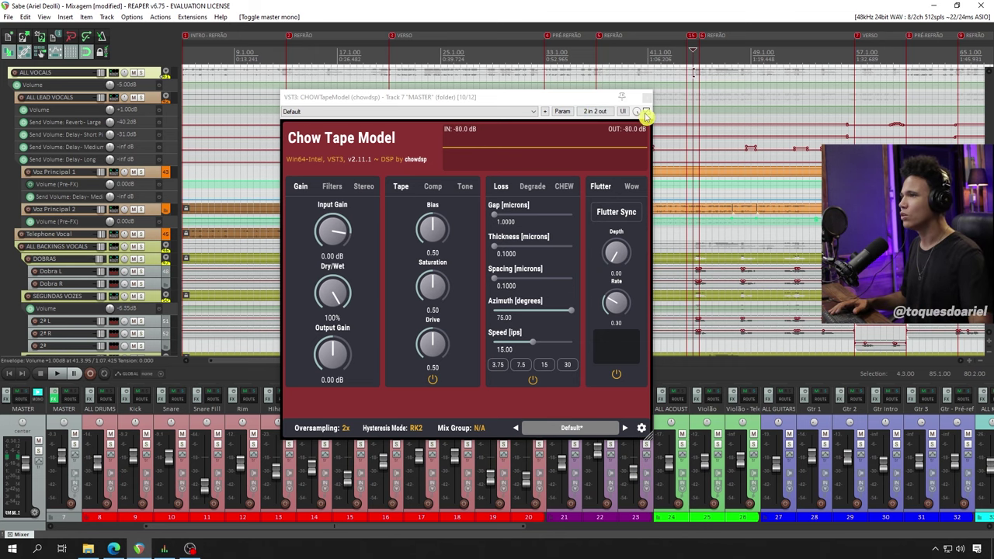
# Bypass Chow Tape Model on the MASTER track and play the mix in mono for comparison.
pyautogui.click(646, 112)
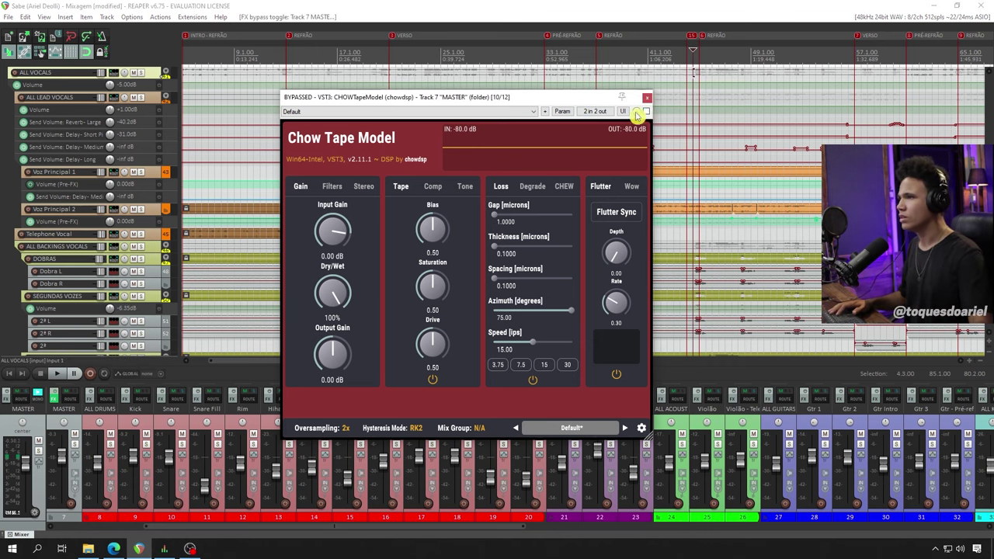
pyautogui.moveTo(579, 101); pyautogui.dragTo(550, 100)
pyautogui.press('space')
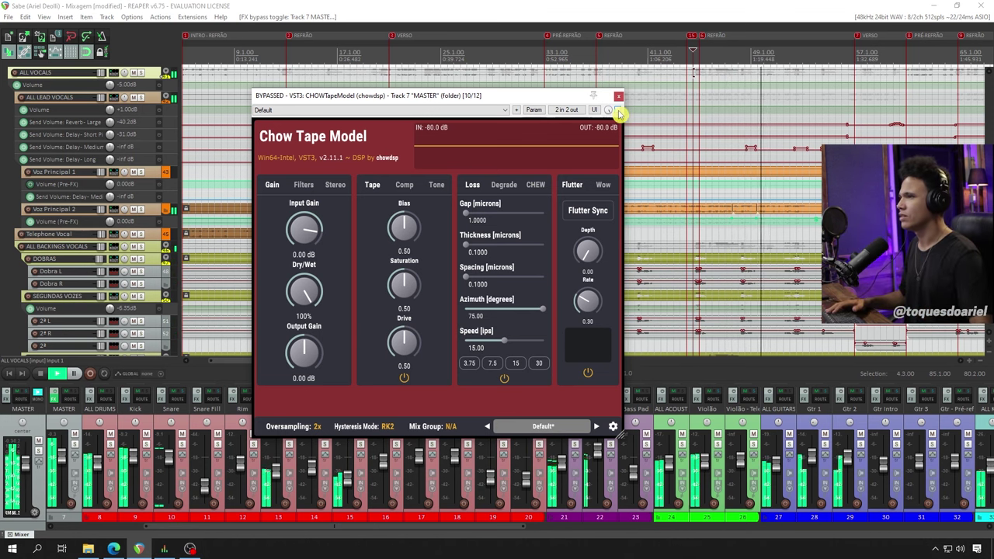
# Re-enable Chow Tape Model on the MASTER track and reset its Azimuth to 0 degrees.
pyautogui.click(619, 113)
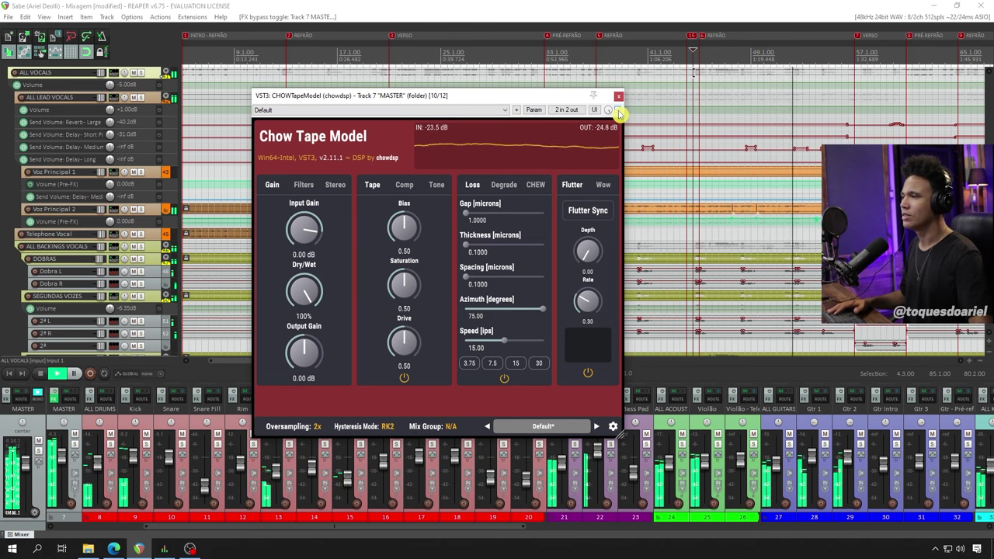
pyautogui.press('space')
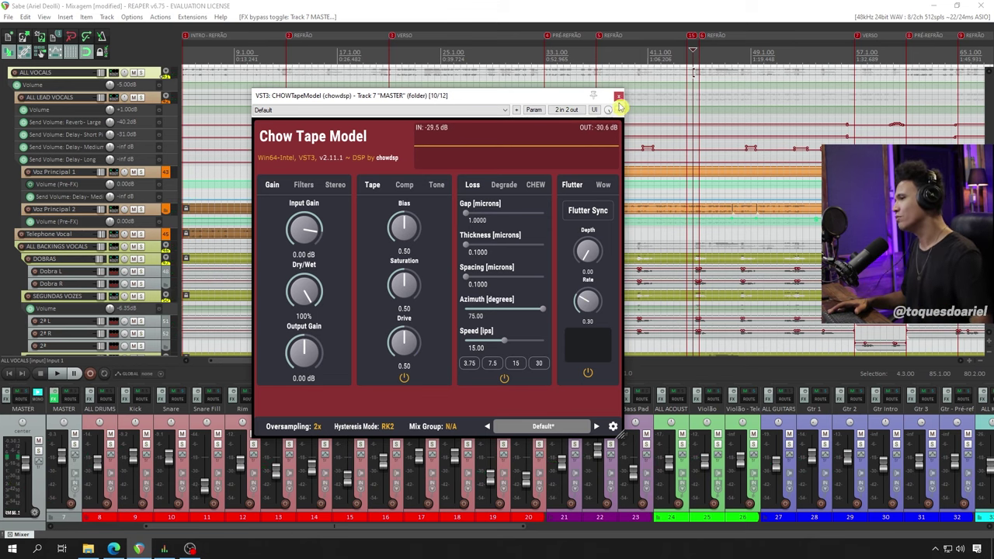
pyautogui.moveTo(525, 299)
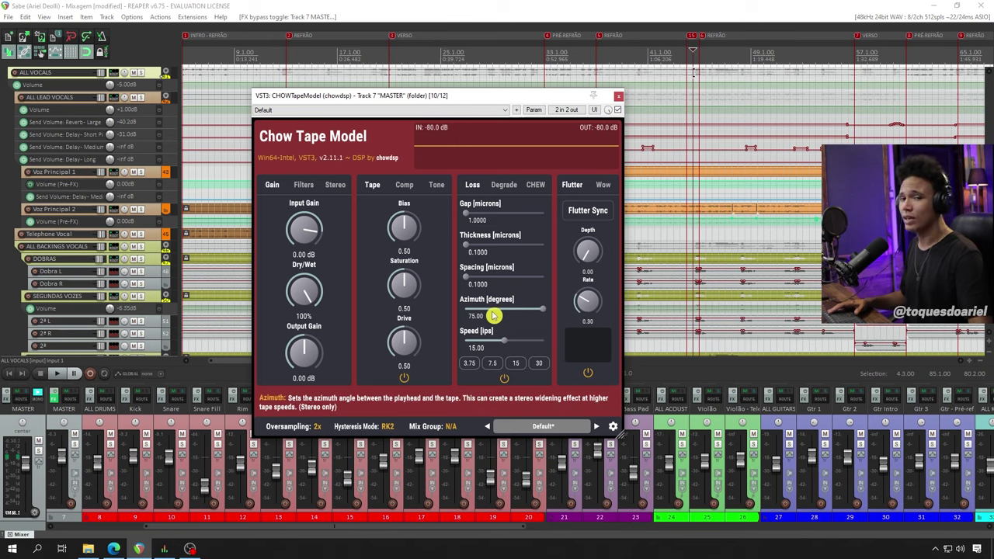
pyautogui.doubleClick(541, 313)
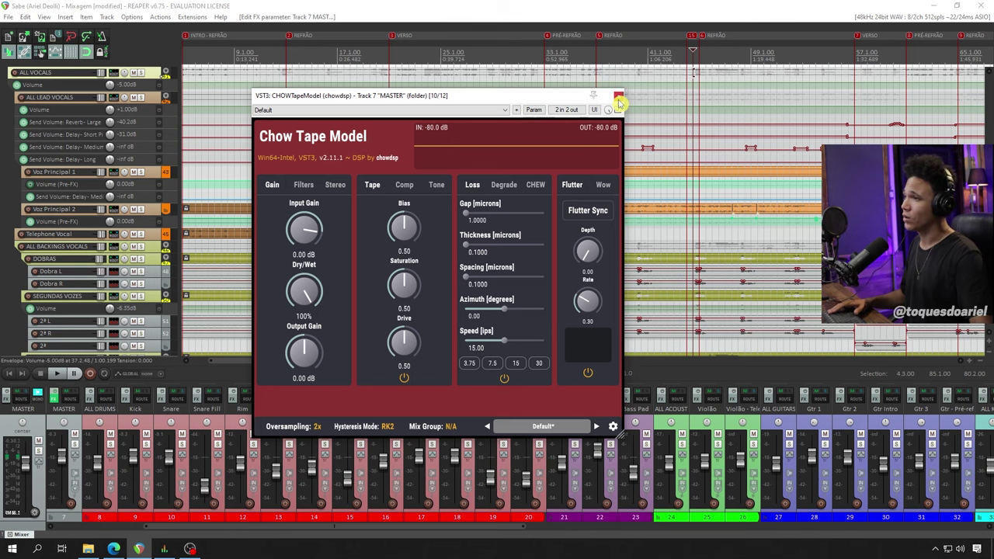
pyautogui.click(618, 98)
# Open Chow Tape Model on the ALL VOCALS folder track and set its tape speed to 30 ips.
pyautogui.moveTo(280, 526); pyautogui.dragTo(661, 524)
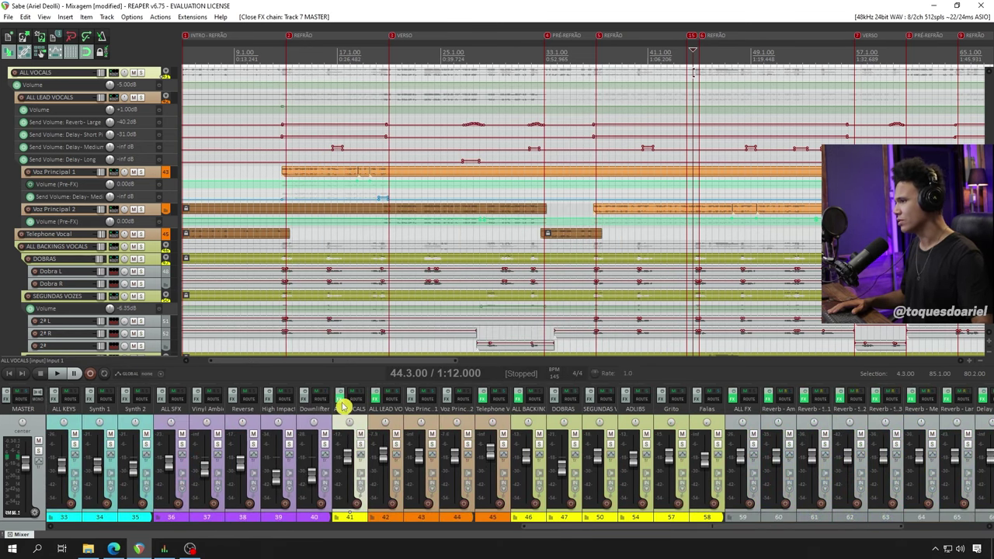
pyautogui.click(372, 415)
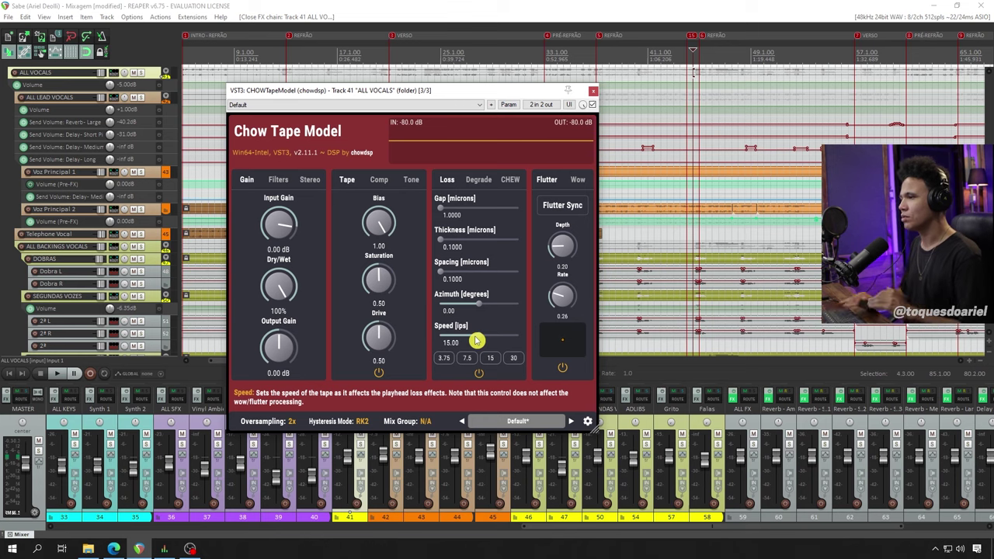
pyautogui.click(467, 360)
pyautogui.click(466, 357)
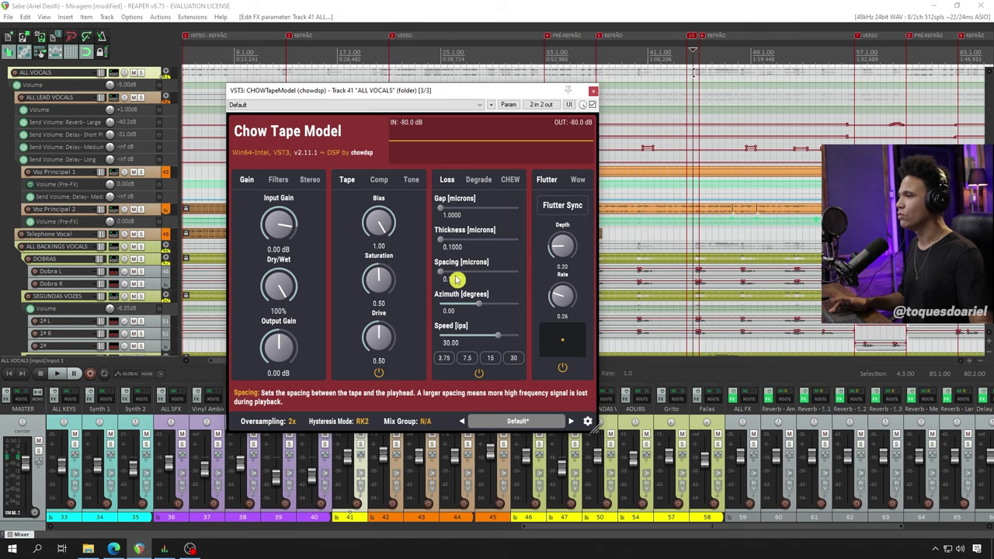
# Raise the Spacing loss parameter to 20 microns in the ALL VOCALS Chow Tape Model.
pyautogui.moveTo(443, 276); pyautogui.dragTo(481, 277)
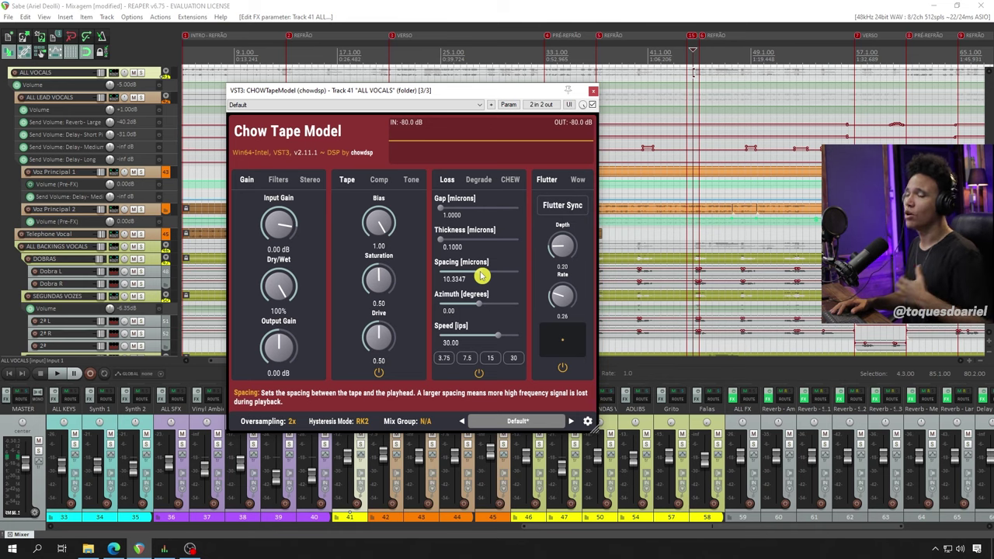
pyautogui.moveTo(482, 275); pyautogui.dragTo(546, 274)
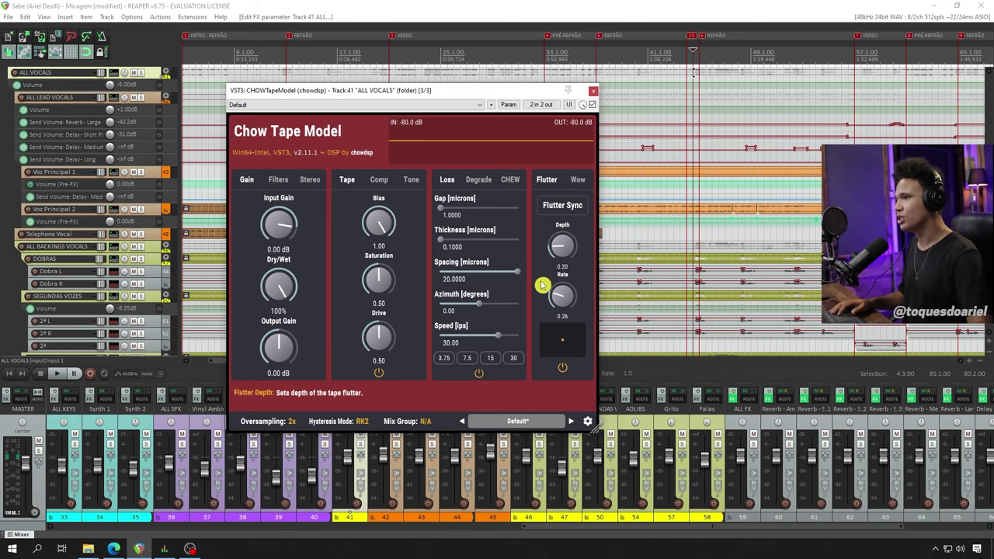
pyautogui.moveTo(484, 95); pyautogui.dragTo(453, 87)
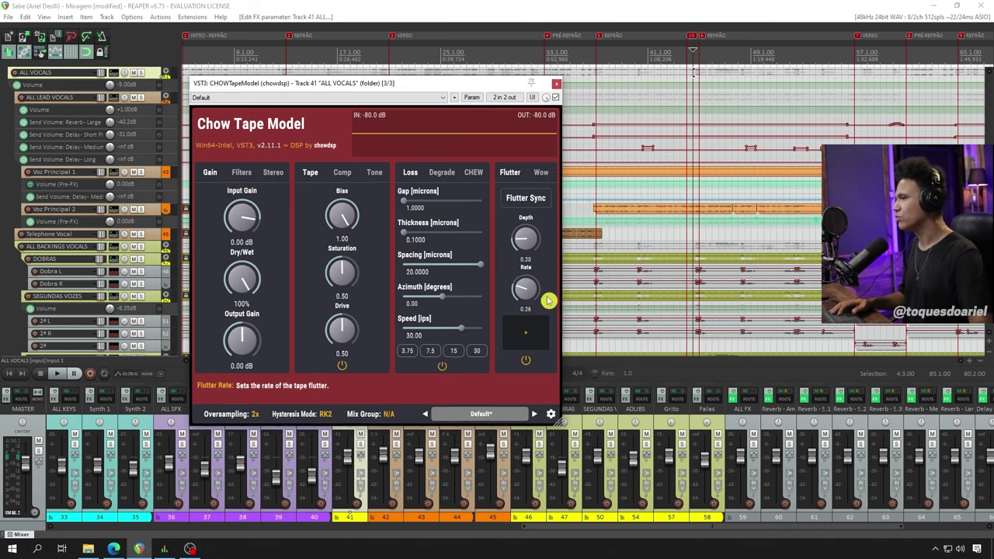
# Solo ALL VOCALS and play it, bypassing and re-enabling Chow Tape Model to compare the Spacing loss.
pyautogui.click(360, 444)
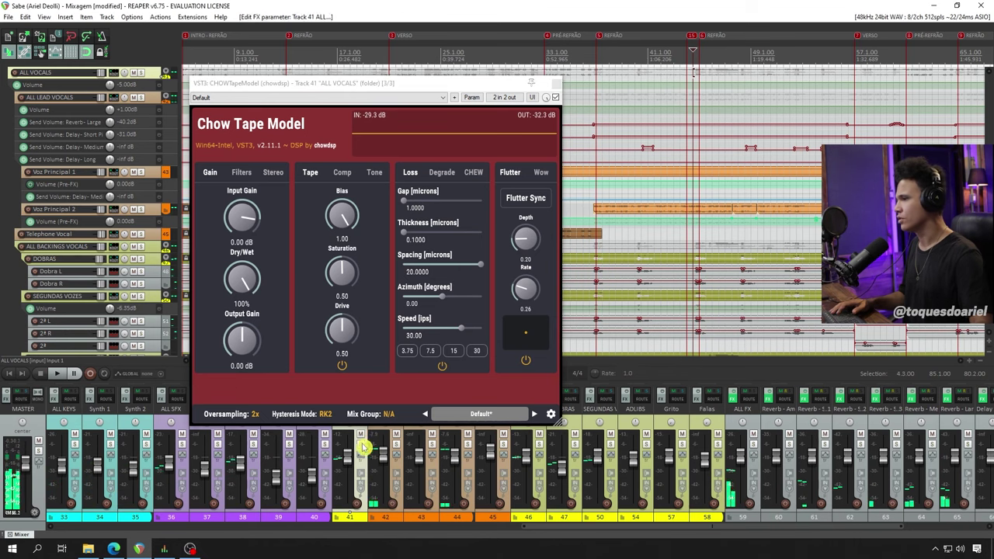
pyautogui.moveTo(459, 86); pyautogui.dragTo(581, 84)
pyautogui.press('space')
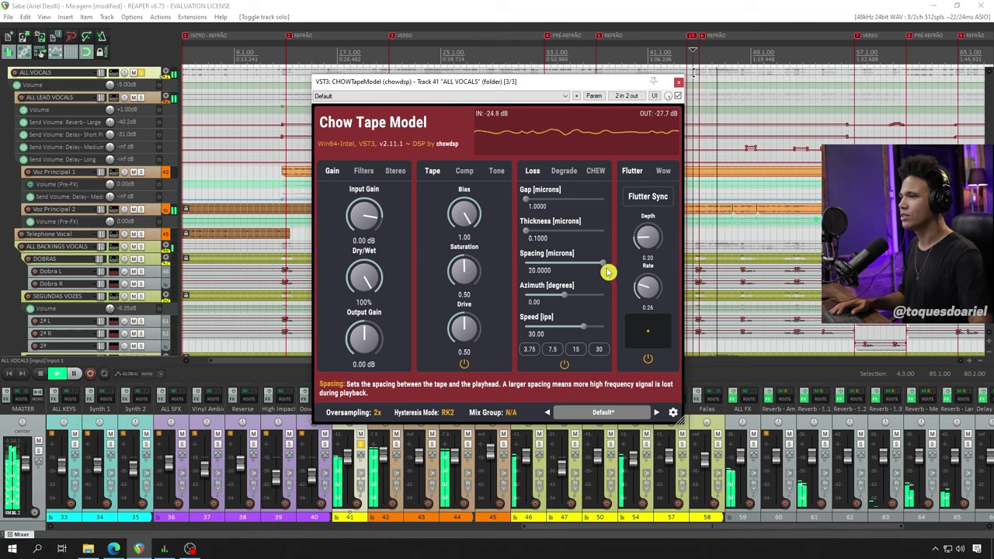
pyautogui.click(677, 95)
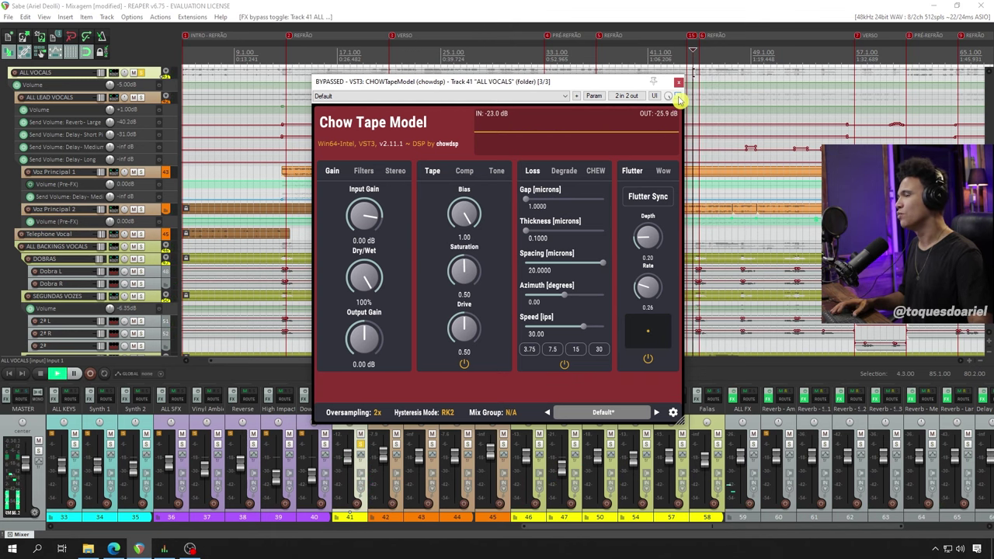
pyautogui.click(677, 96)
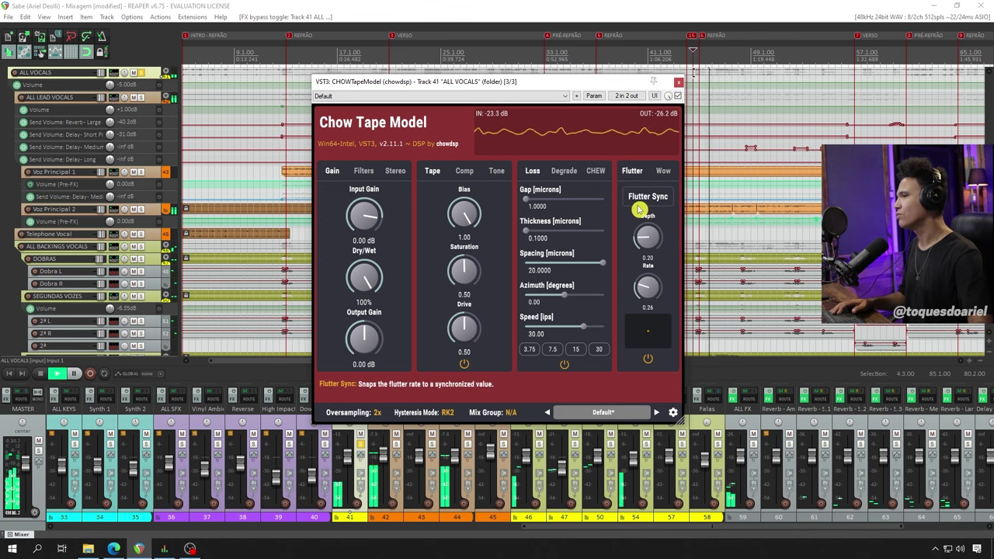
pyautogui.press('space')
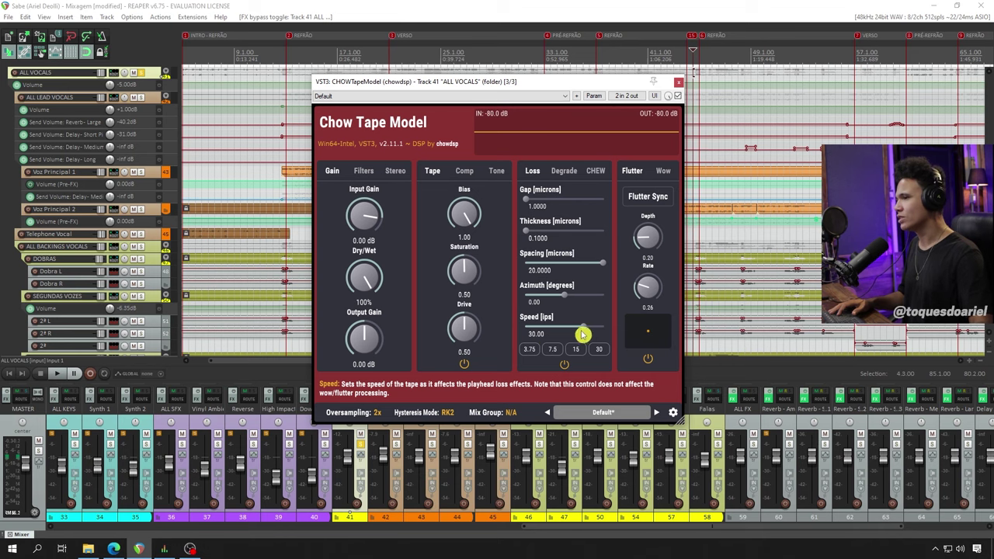
# Audition the soloed vocals at tape speeds of 3.75, 7.5, 15 and 30 ips.
pyautogui.click(529, 350)
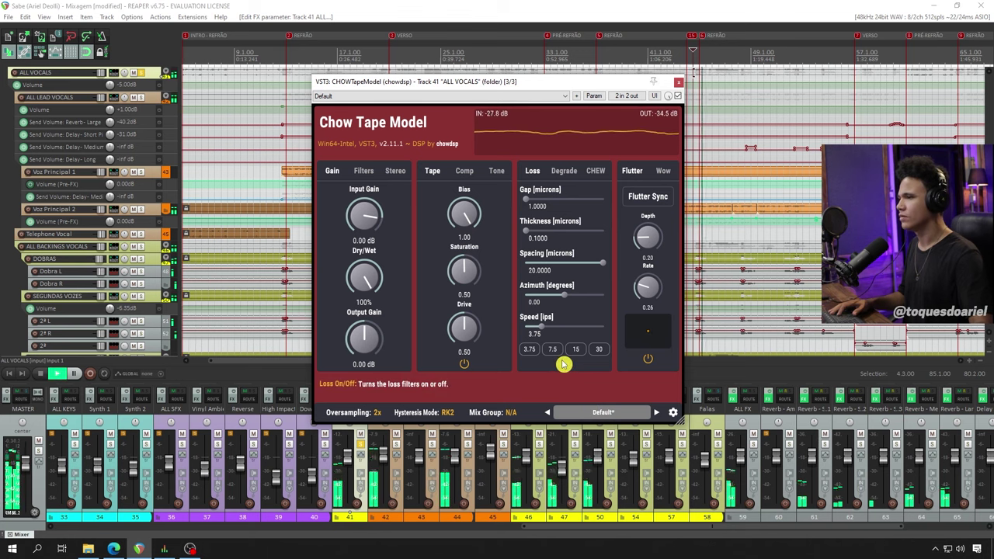
pyautogui.click(552, 350)
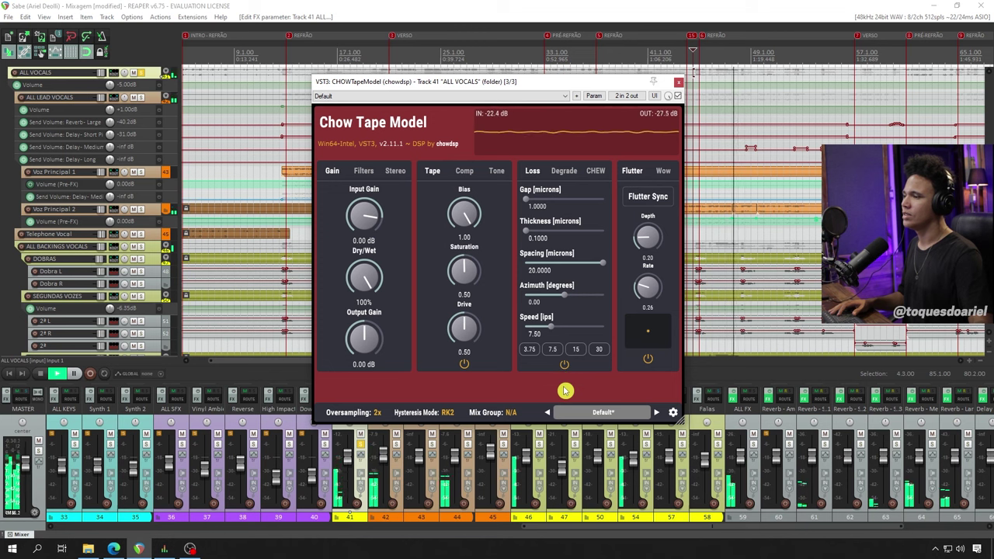
pyautogui.click(578, 349)
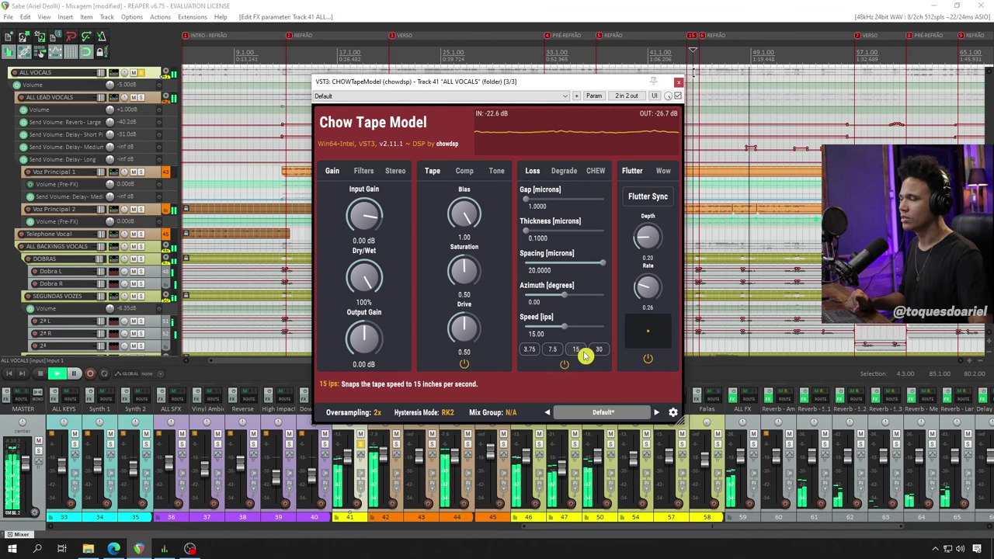
pyautogui.click(597, 353)
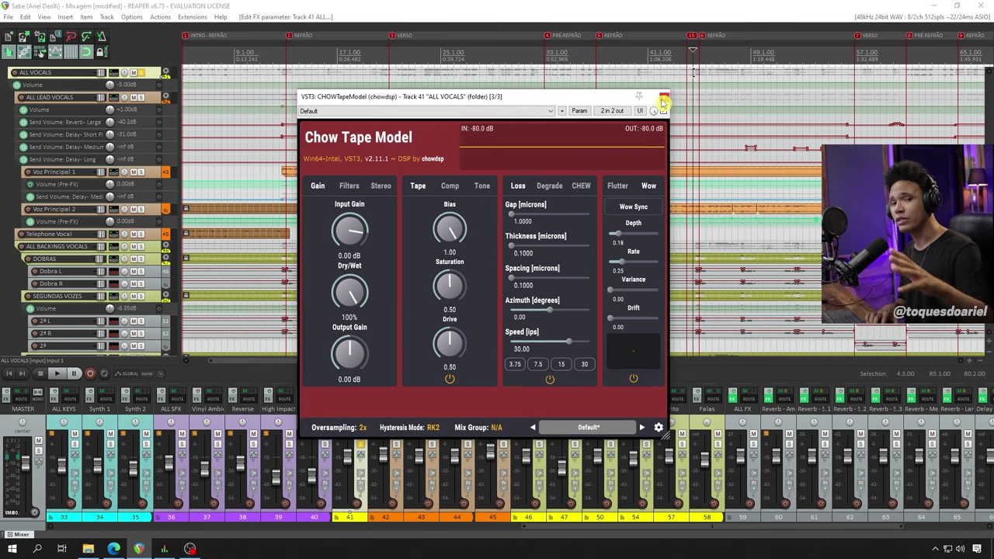
# Close the ALL VOCALS plugin window and solo the ALL DRUMS folder track in the mixer.
pyautogui.click(663, 97)
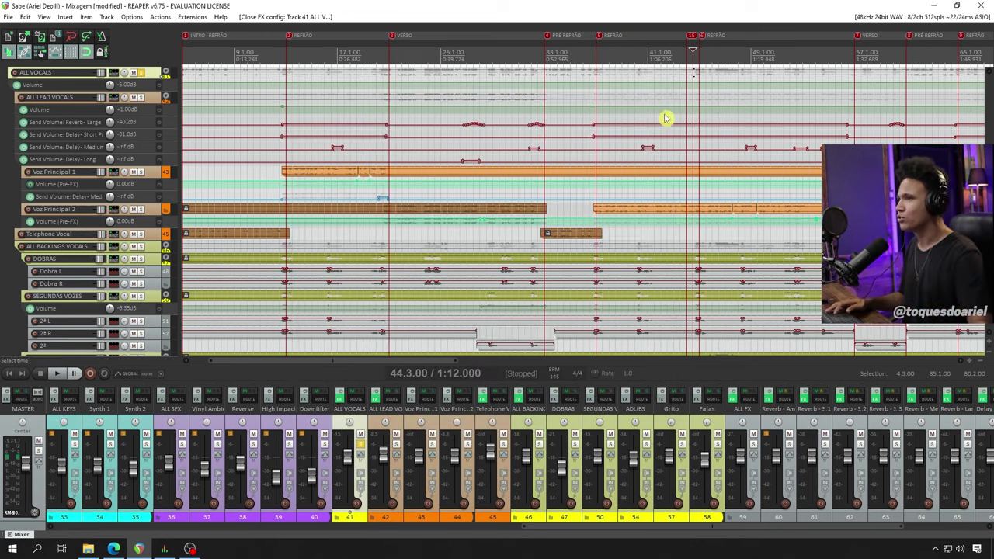
pyautogui.moveTo(586, 523); pyautogui.dragTo(215, 527)
pyautogui.click(95, 448)
# Add the VST3 CHOWTapeModel effect to ALL DRUMS, leaving only its floating plugin window open.
pyautogui.click(70, 397)
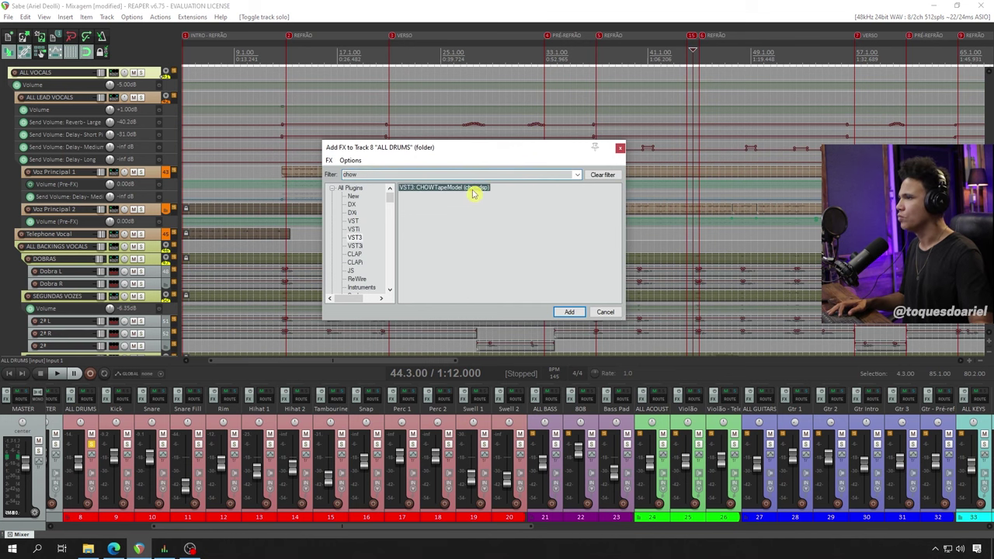
pyautogui.doubleClick(447, 187)
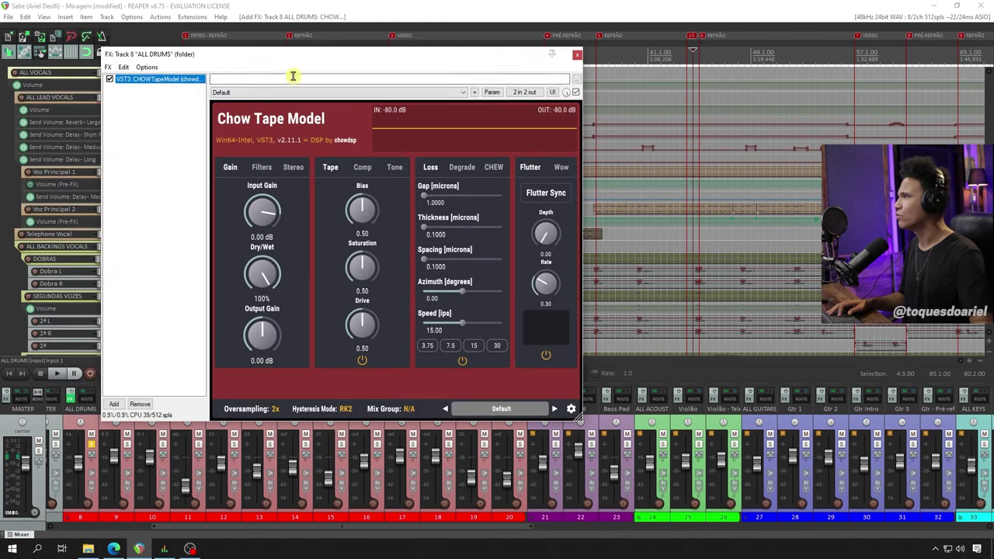
pyautogui.click(577, 55)
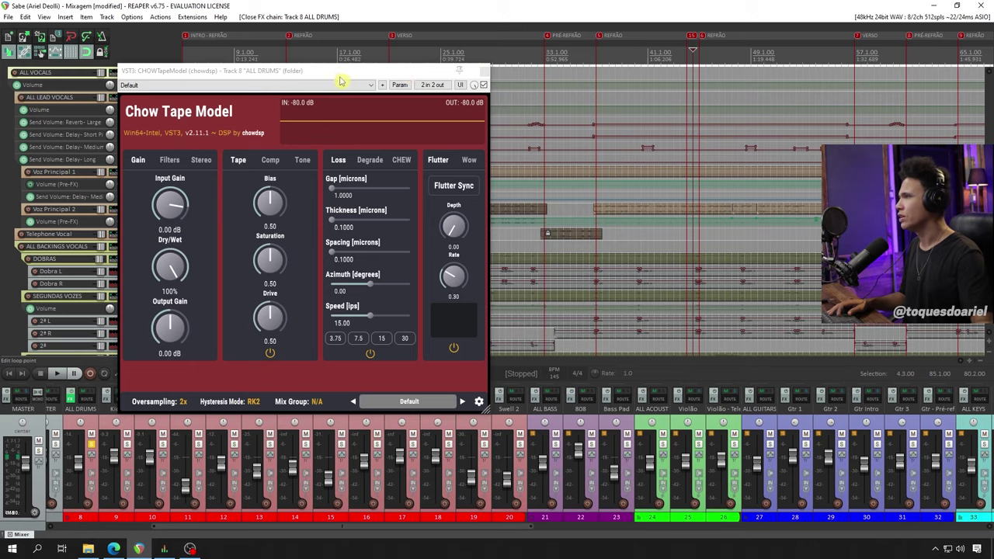
pyautogui.moveTo(499, 87); pyautogui.dragTo(520, 87)
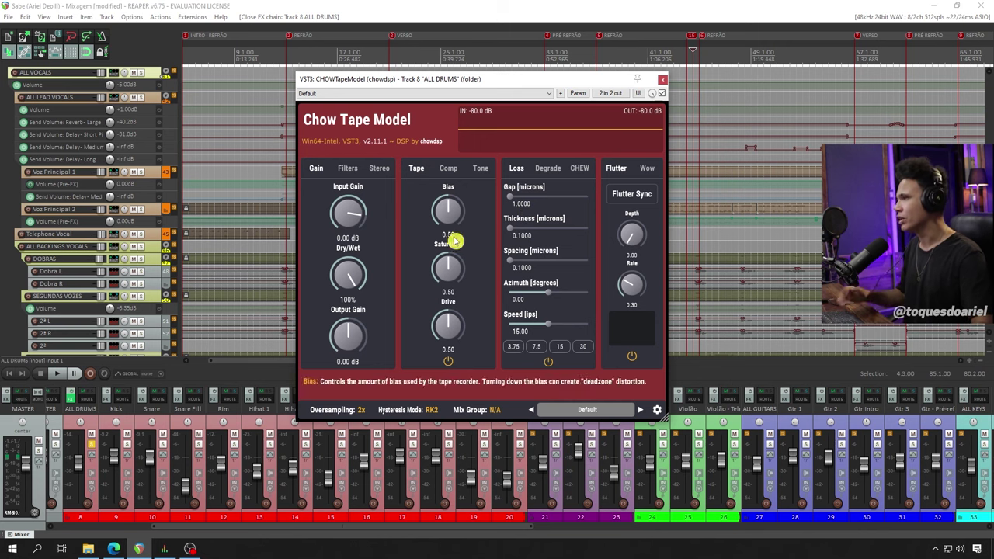
# Play the soloed drums and set the tape Saturation to 0.68 and Drive to 0.70.
pyautogui.press('space')
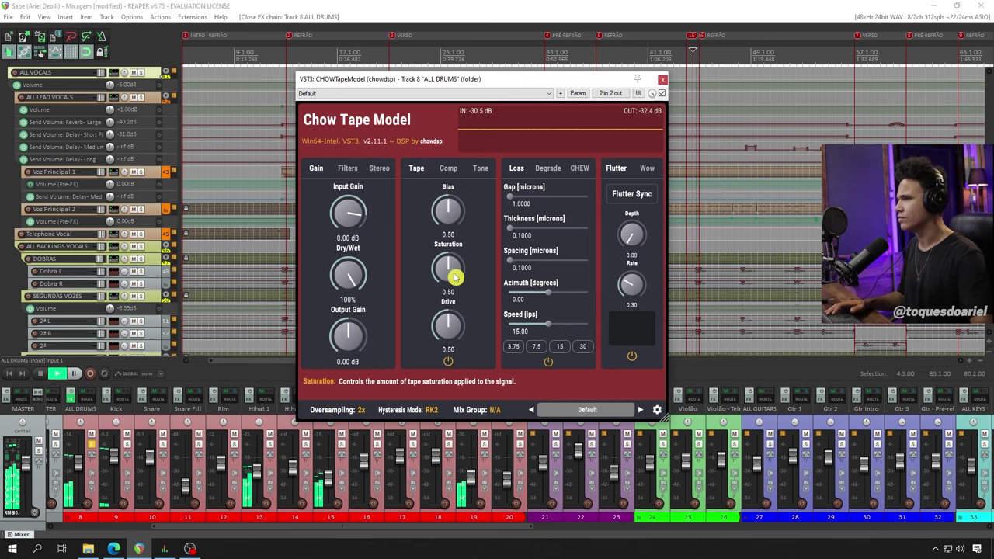
pyautogui.moveTo(443, 275); pyautogui.dragTo(444, 326)
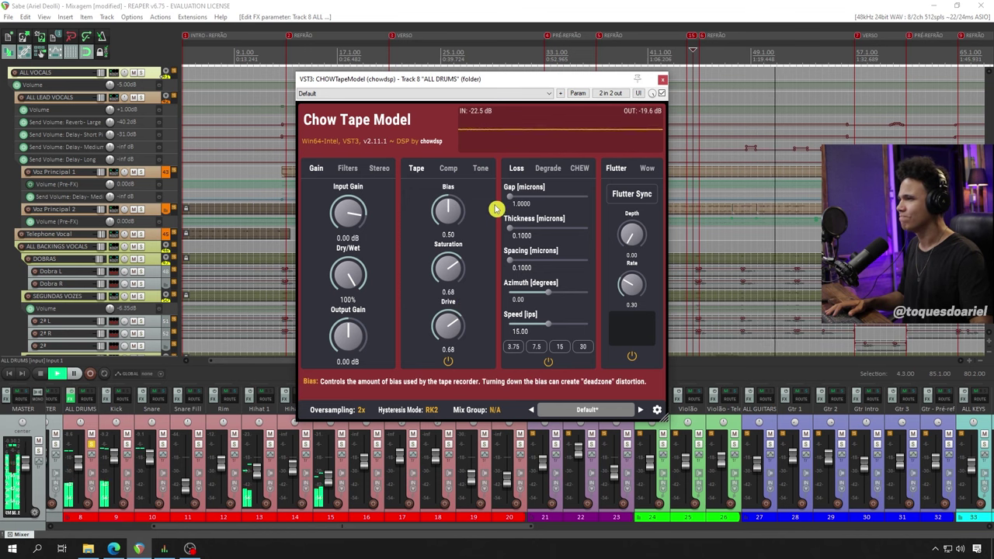
pyautogui.moveTo(466, 319); pyautogui.dragTo(468, 311)
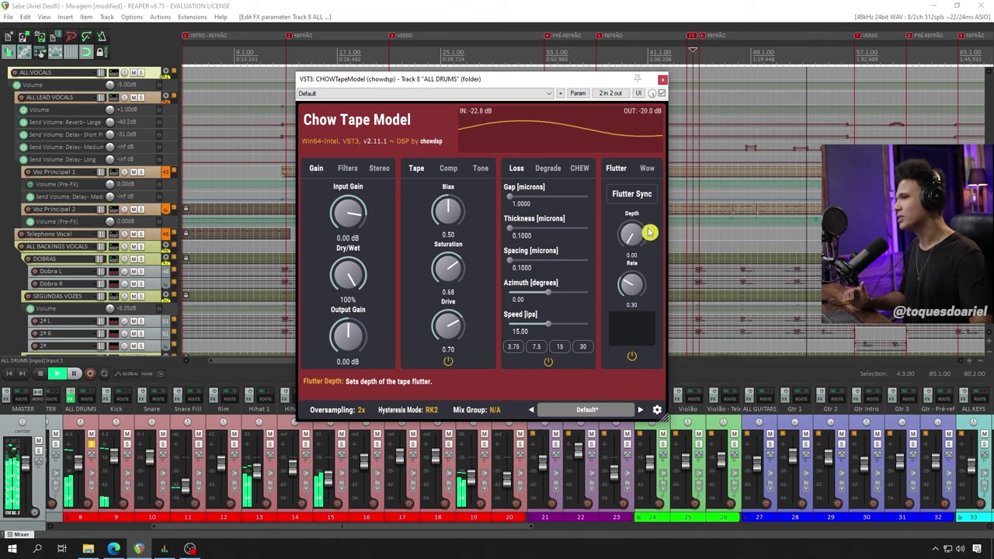
# Set the Flutter Depth to 0.11 on the drums and look at the Wow controls.
pyautogui.moveTo(639, 240); pyautogui.dragTo(647, 243)
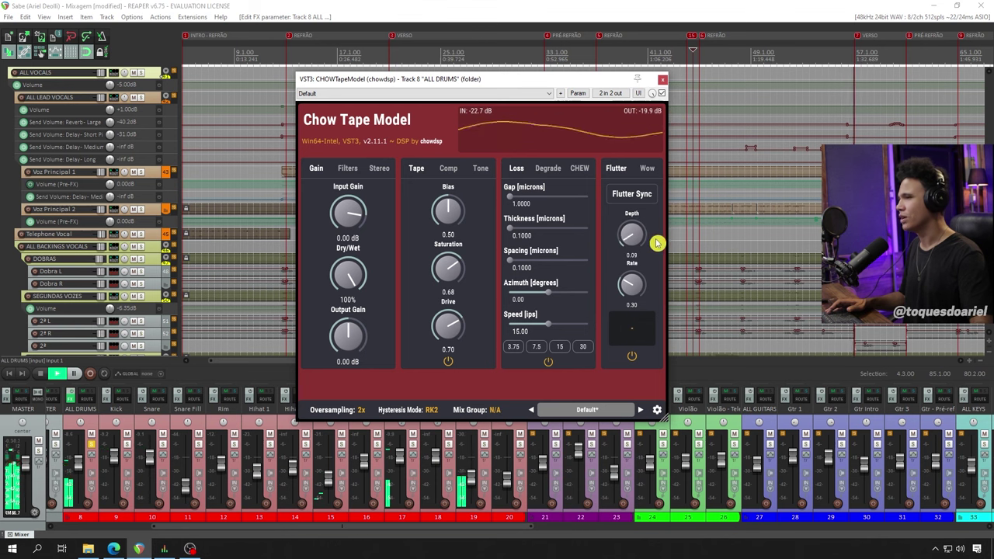
pyautogui.click(647, 168)
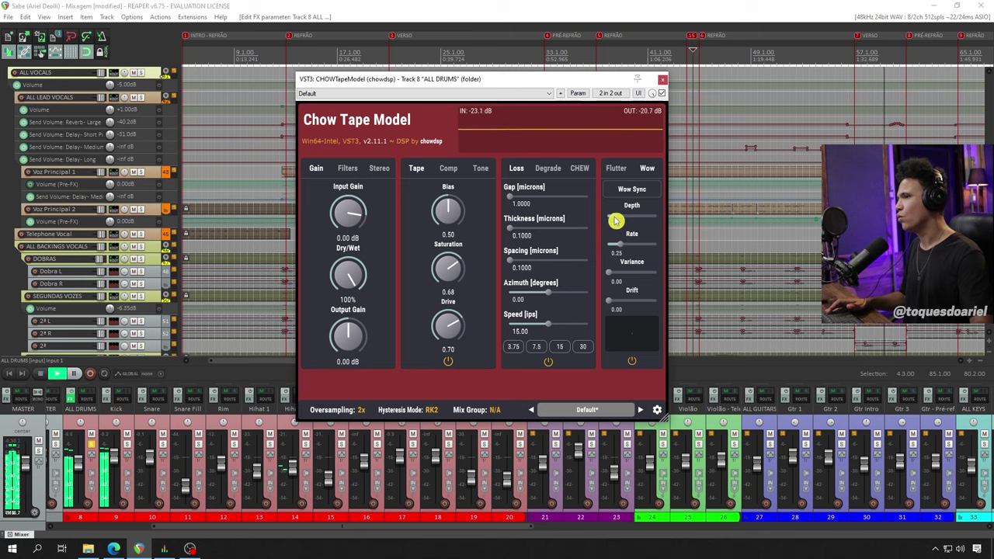
pyautogui.click(617, 169)
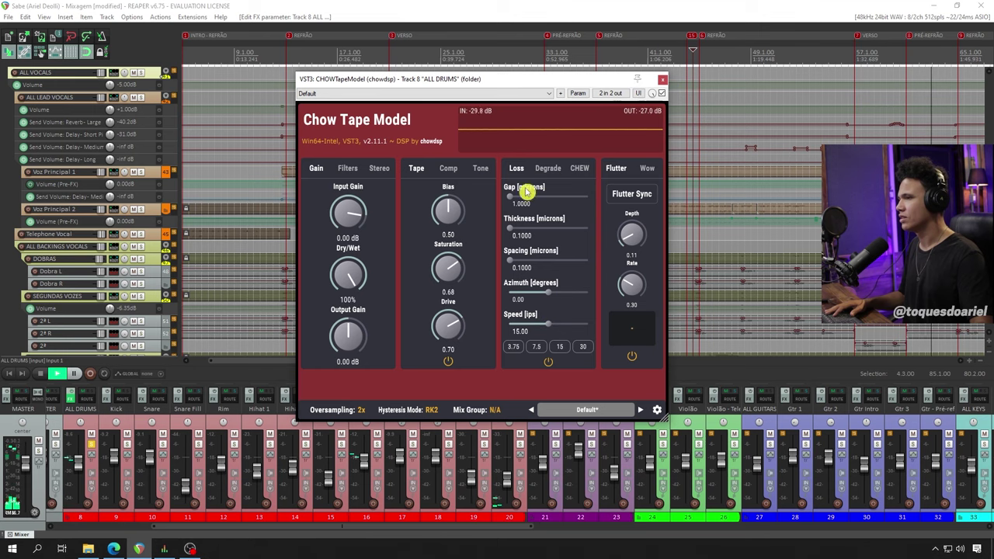
# Raise the drums' tape Tone Treble to 1.00, then reduce it to 0.48 during playback.
pyautogui.moveTo(572, 83); pyautogui.dragTo(575, 126)
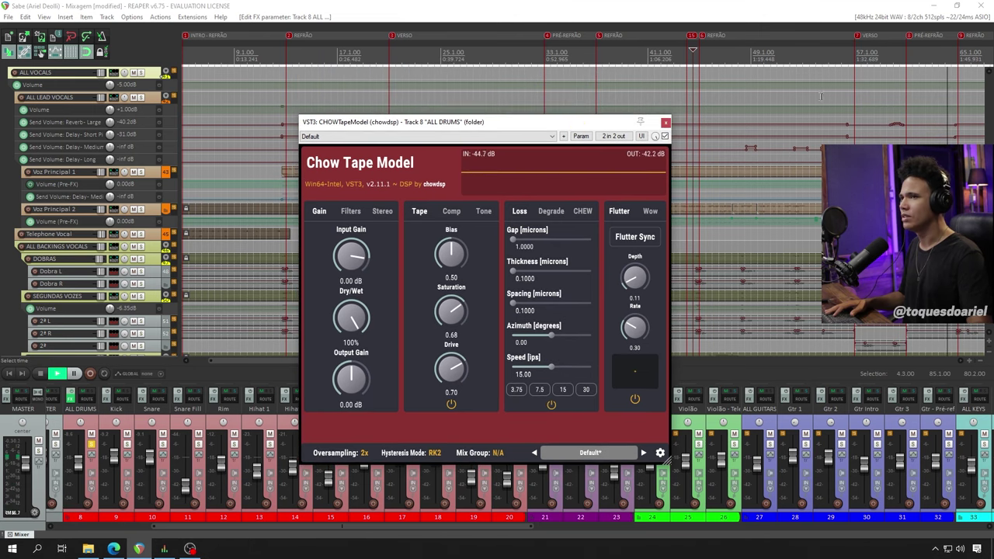
pyautogui.hscroll(3, 820, 97)
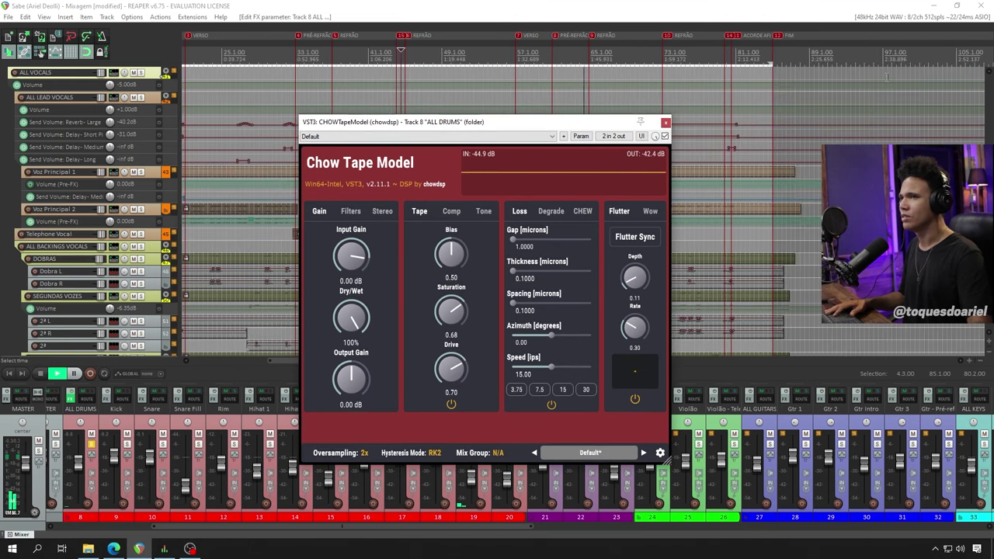
pyautogui.click(483, 211)
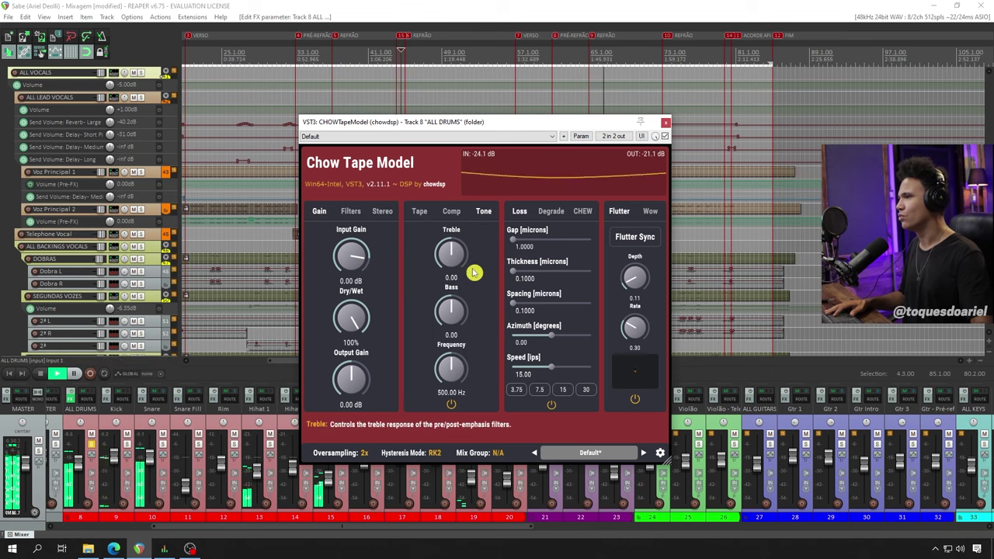
pyautogui.moveTo(460, 233); pyautogui.dragTo(475, 183)
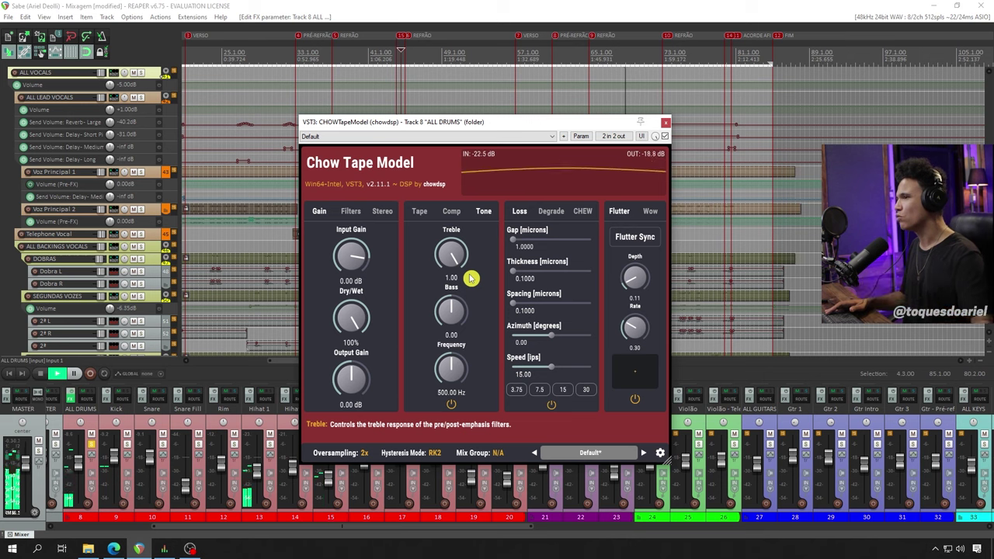
pyautogui.moveTo(454, 262); pyautogui.dragTo(448, 289)
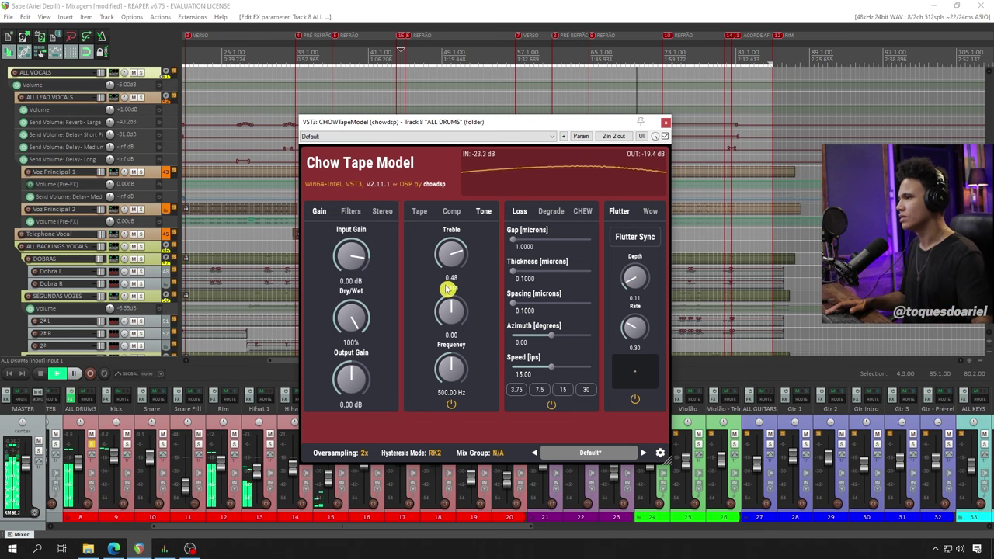